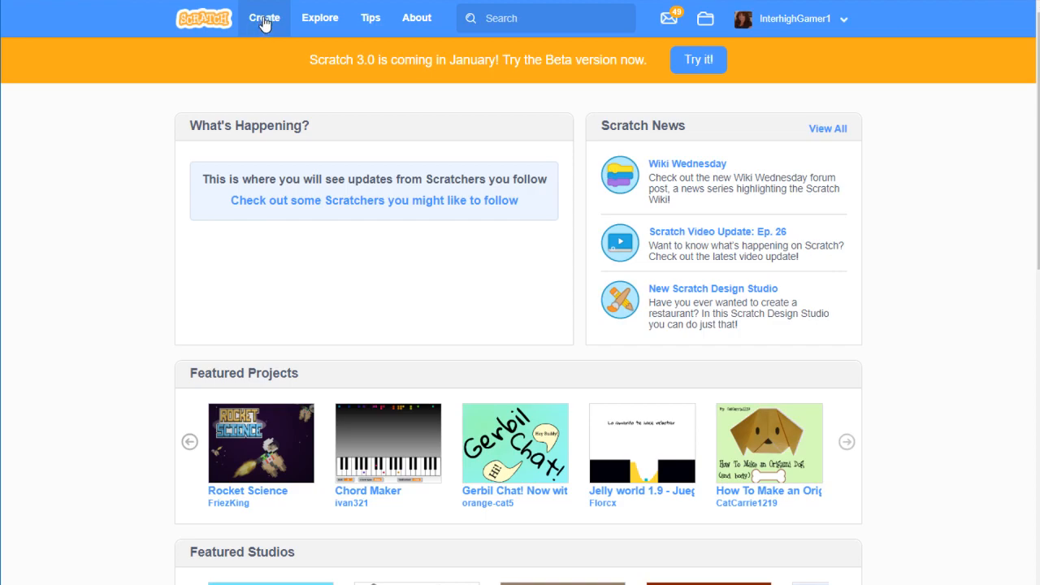
Create a new project and delete the default cat sprite
left_click(264, 23)
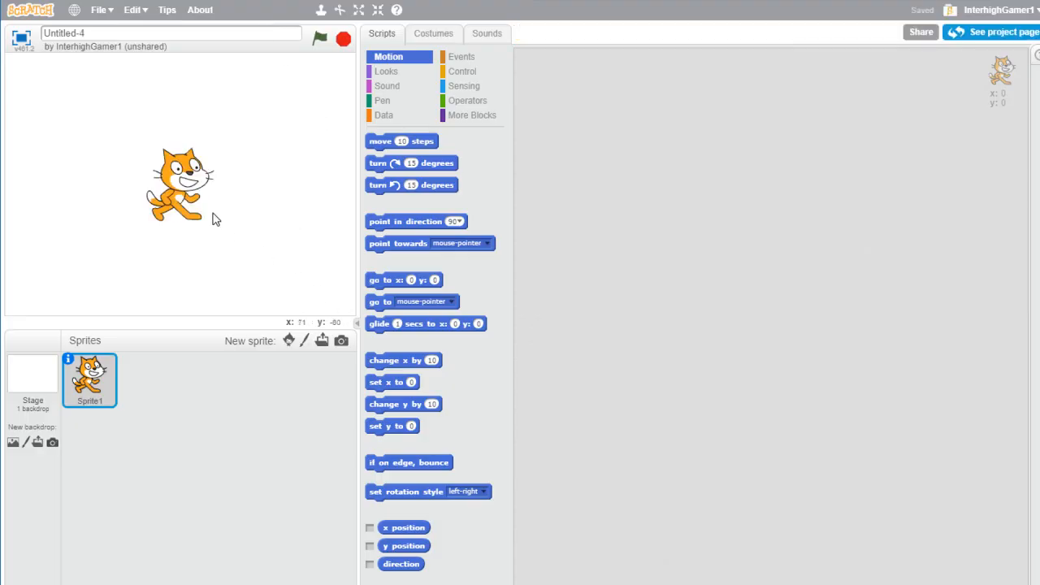
right_click(181, 185)
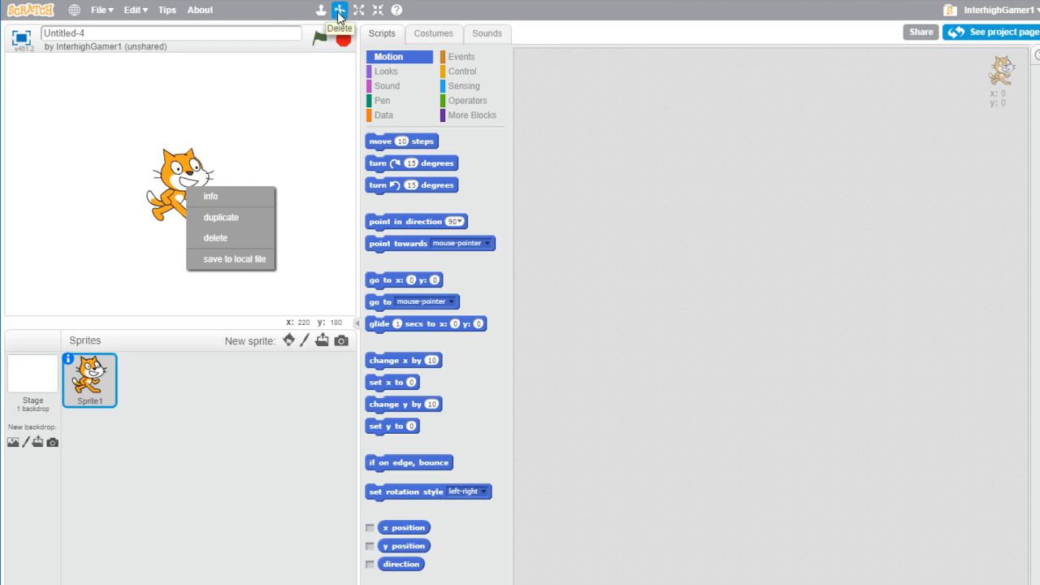
left_click(220, 244)
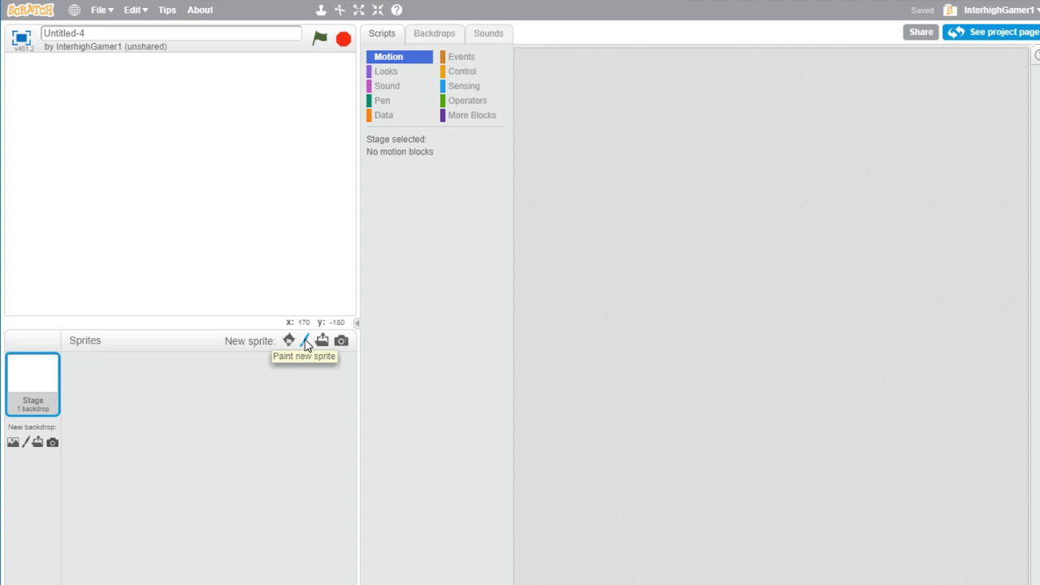
Start painting a new sprite with the Rectangle tool and green as the drawing colour
left_click(305, 341)
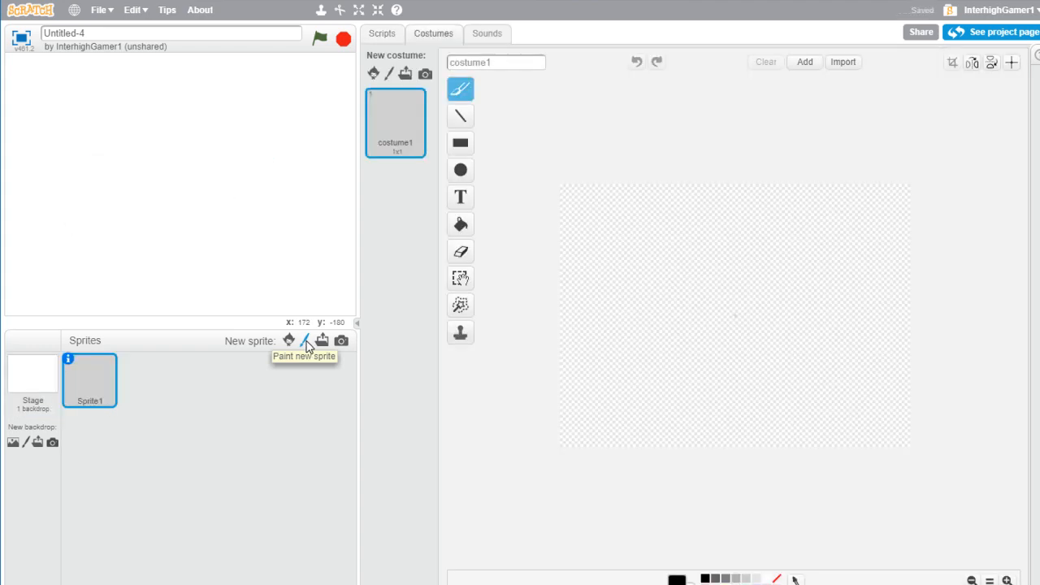
left_click(460, 146)
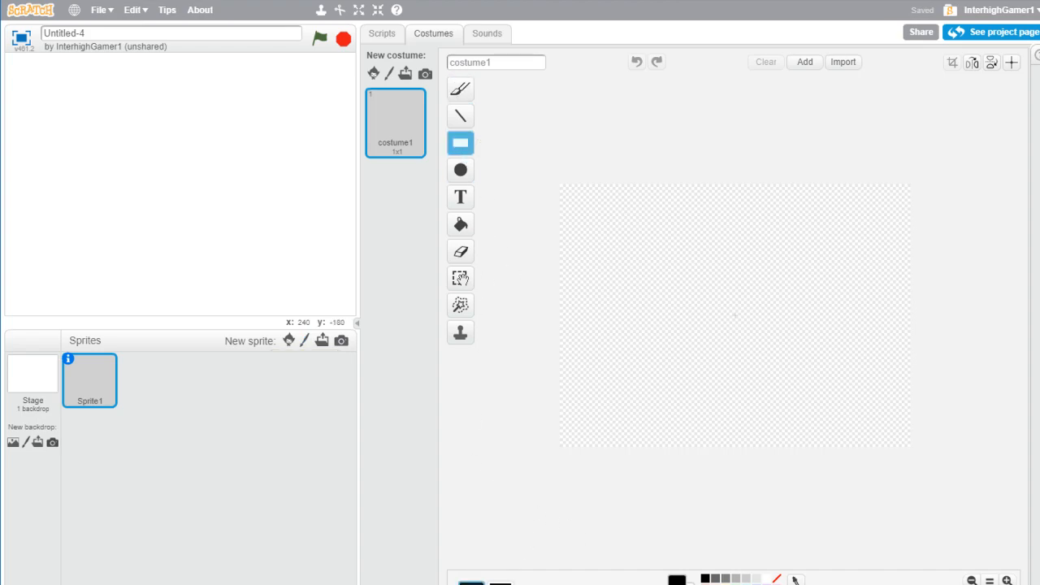
left_click(736, 584)
left_click(712, 264)
left_click_drag(712, 270, 740, 285)
left_click(461, 90)
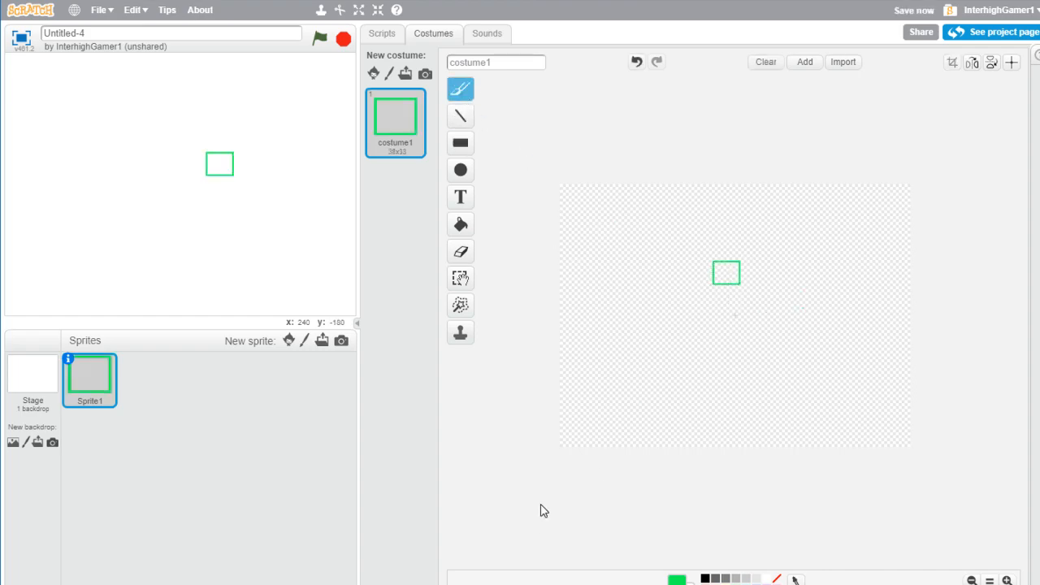
left_click(637, 67)
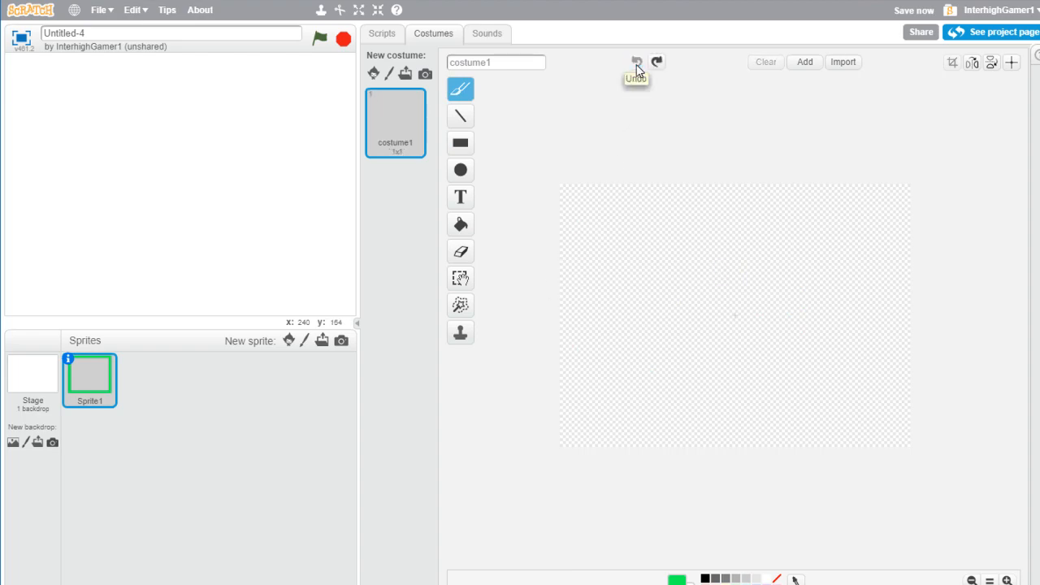
Build a figure from filled rectangles: a green head about 41 by 37 pixels, a wider green body below and a short black neck between
left_click(460, 144)
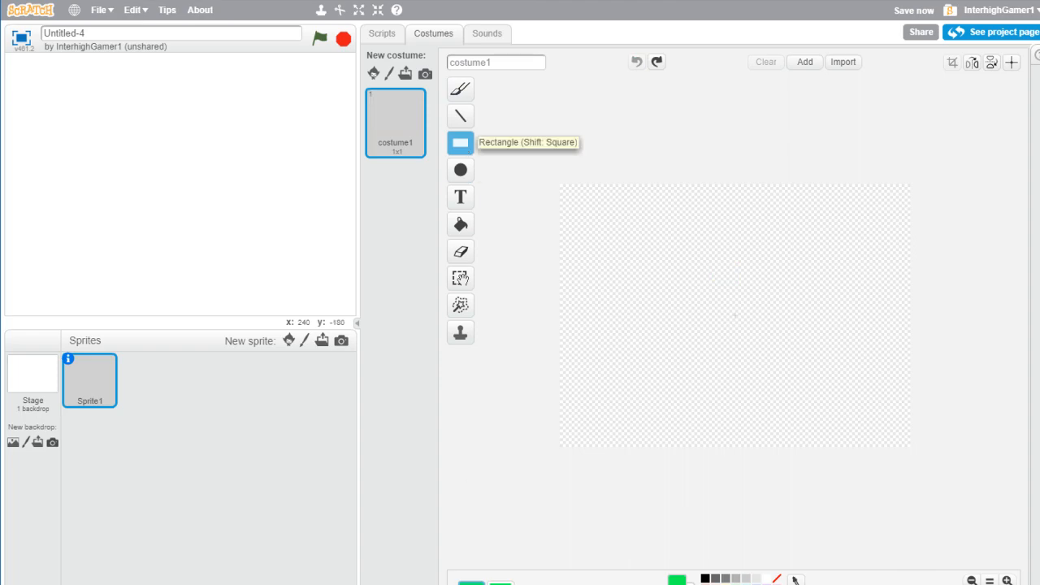
left_click(501, 583)
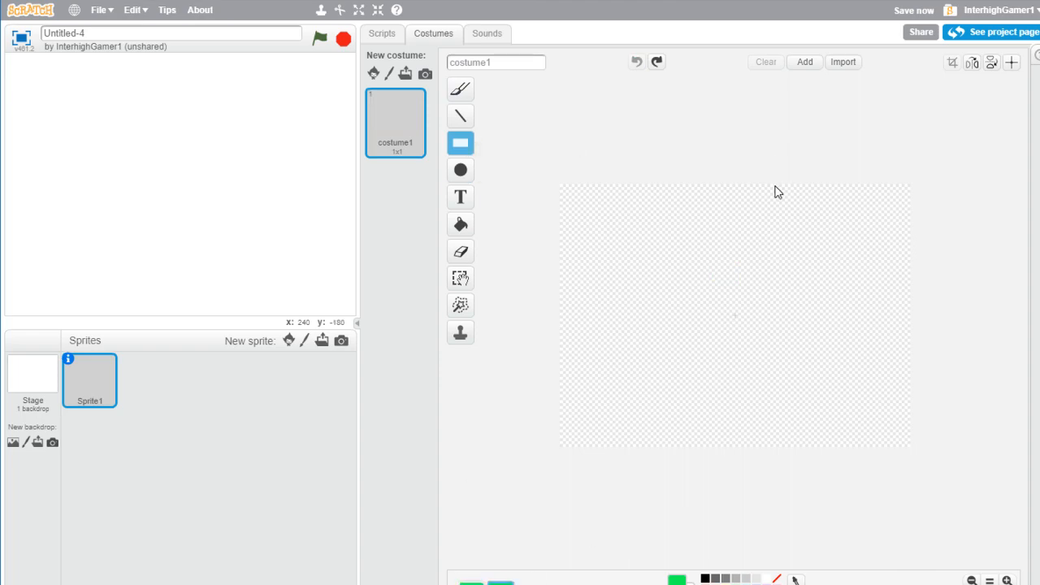
left_click_drag(714, 247, 774, 342)
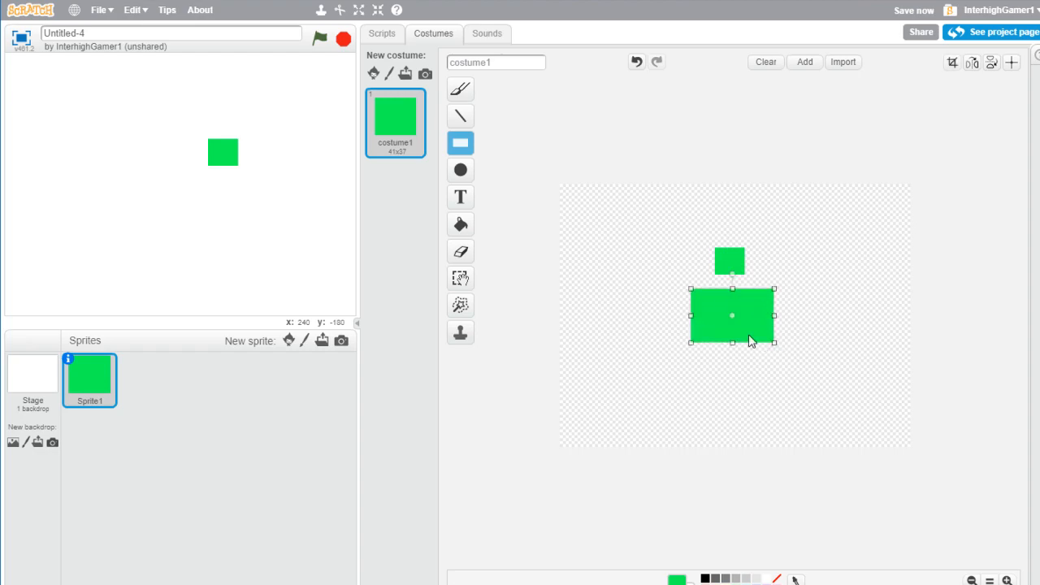
left_click_drag(735, 307, 736, 304)
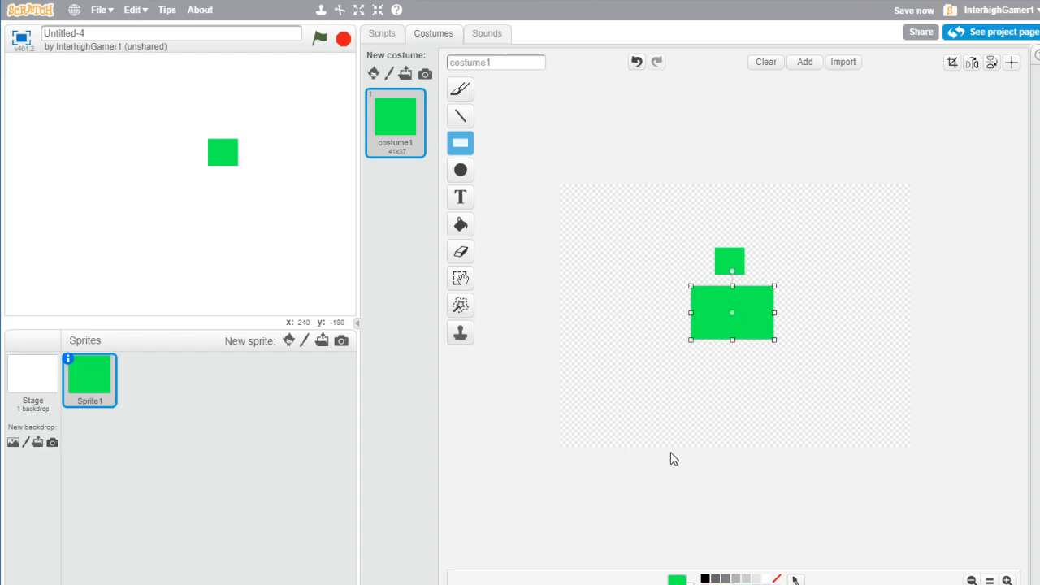
left_click(778, 446)
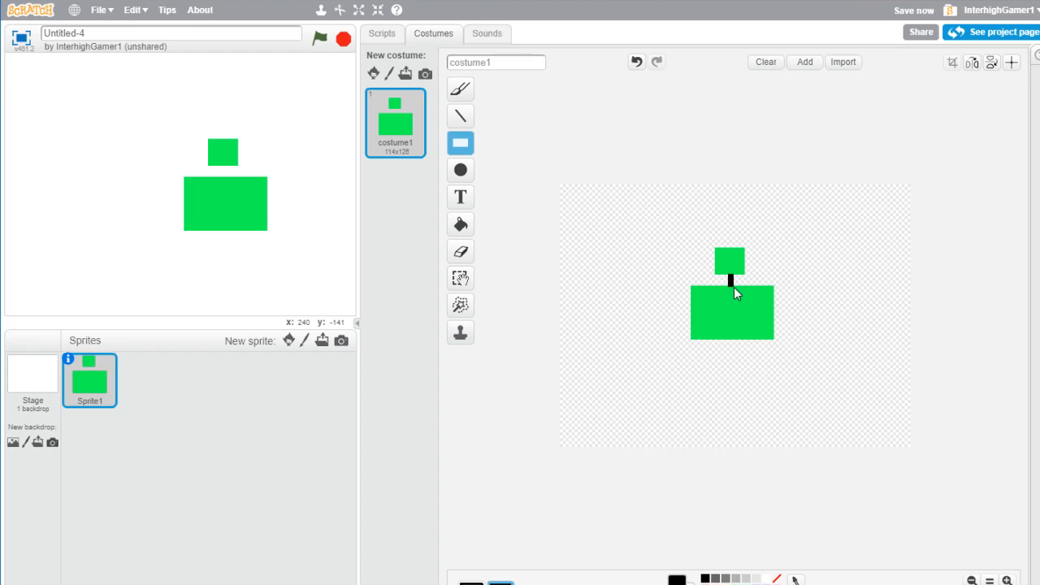
left_click_drag(734, 287, 733, 287)
left_click(460, 92)
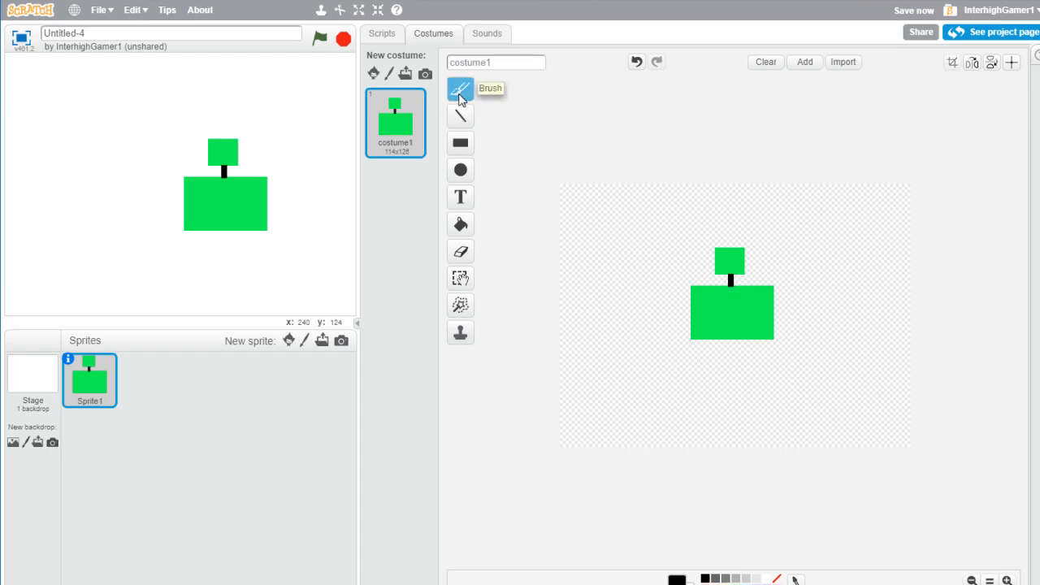
Draw two small white oval eyes with black pupils on the figure's head
left_click(461, 169)
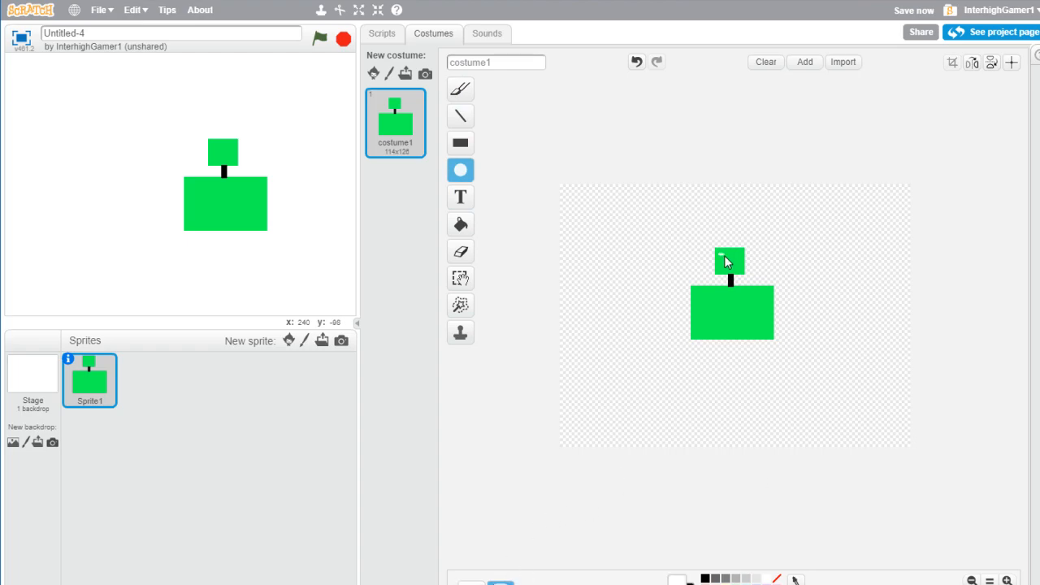
left_click_drag(718, 253, 724, 256)
left_click(736, 253)
left_click(741, 255)
left_click_drag(738, 255, 738, 257)
left_click(689, 583)
left_click_drag(722, 255, 738, 261)
left_click(457, 90)
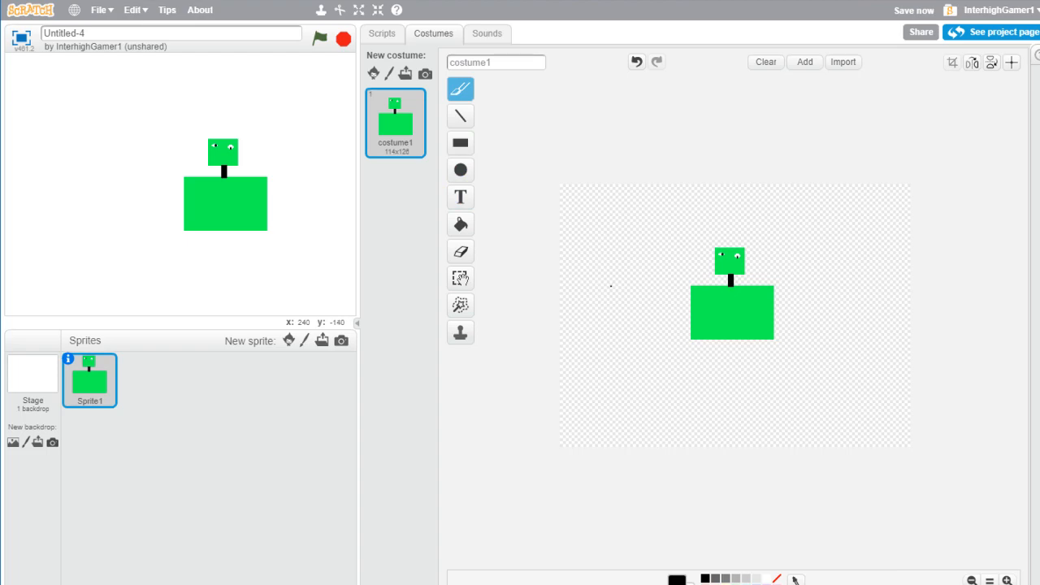
Add a small black oval nose and a horizontal red line as the mouth on the face
left_click(460, 169)
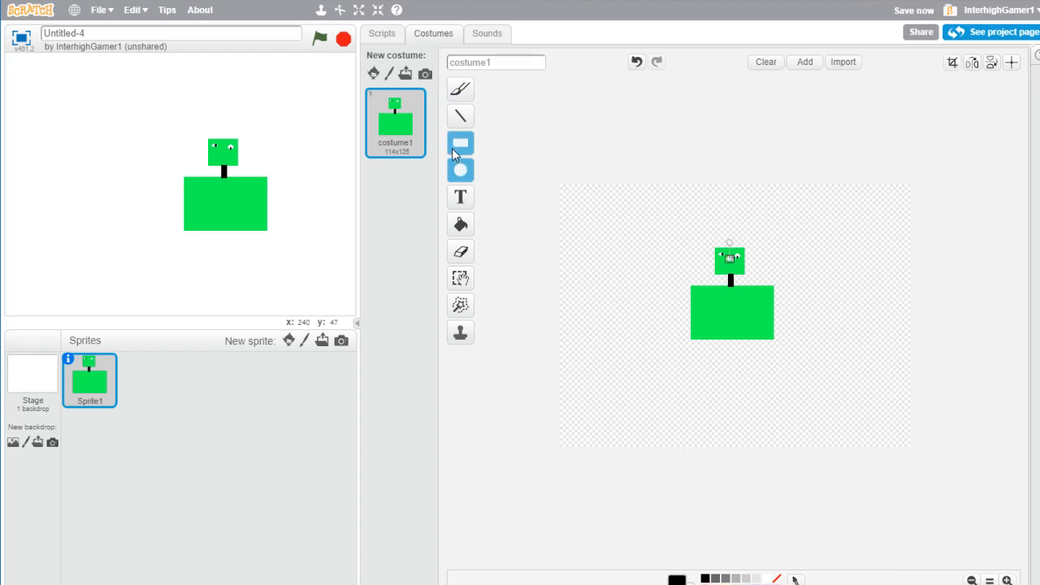
left_click(460, 115)
left_click(705, 584)
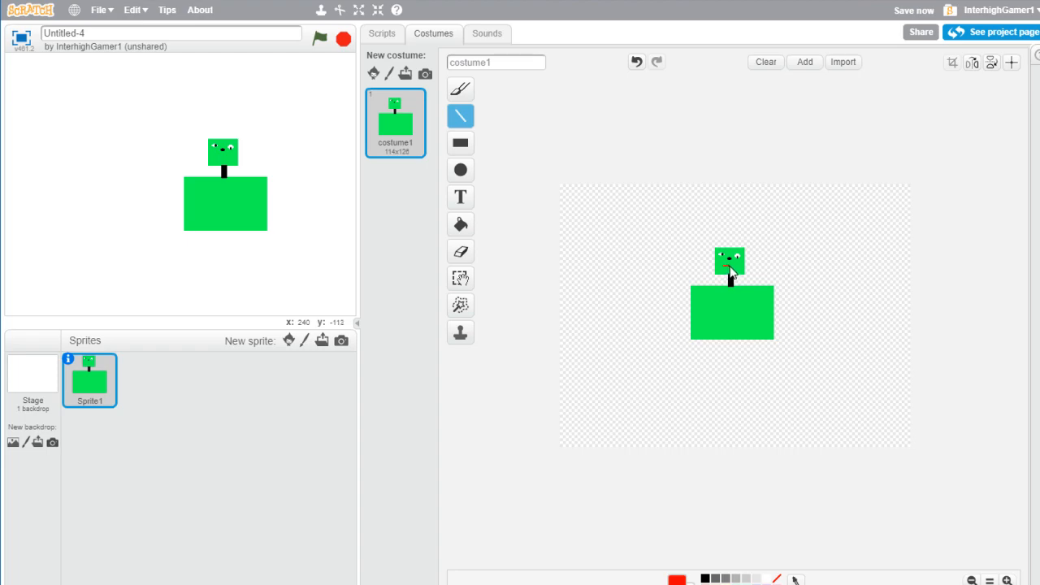
left_click_drag(729, 267, 737, 268)
Duplicate costume1 and fill the body of the copy with yellow
right_click(389, 150)
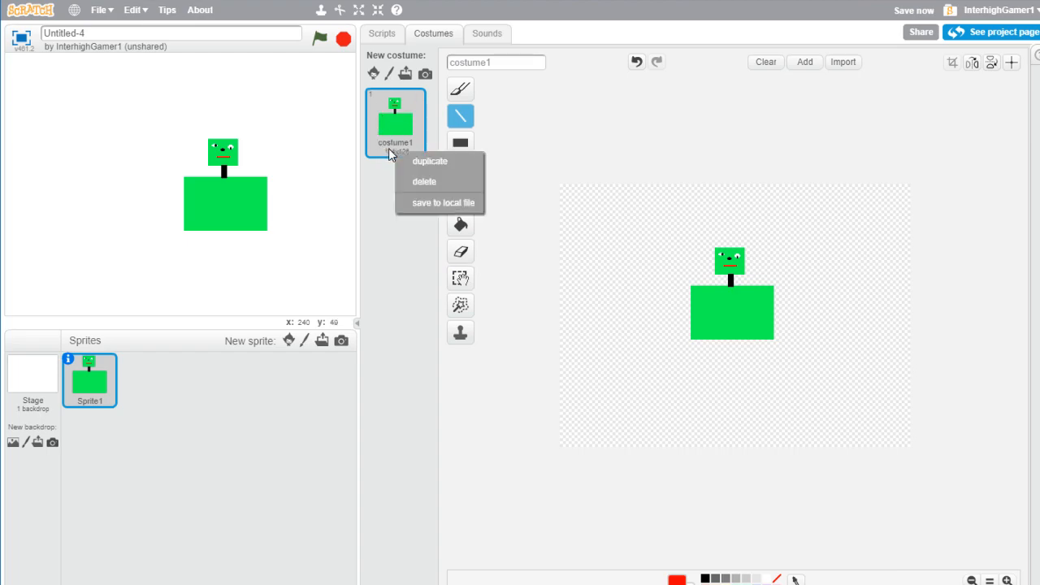
left_click(424, 163)
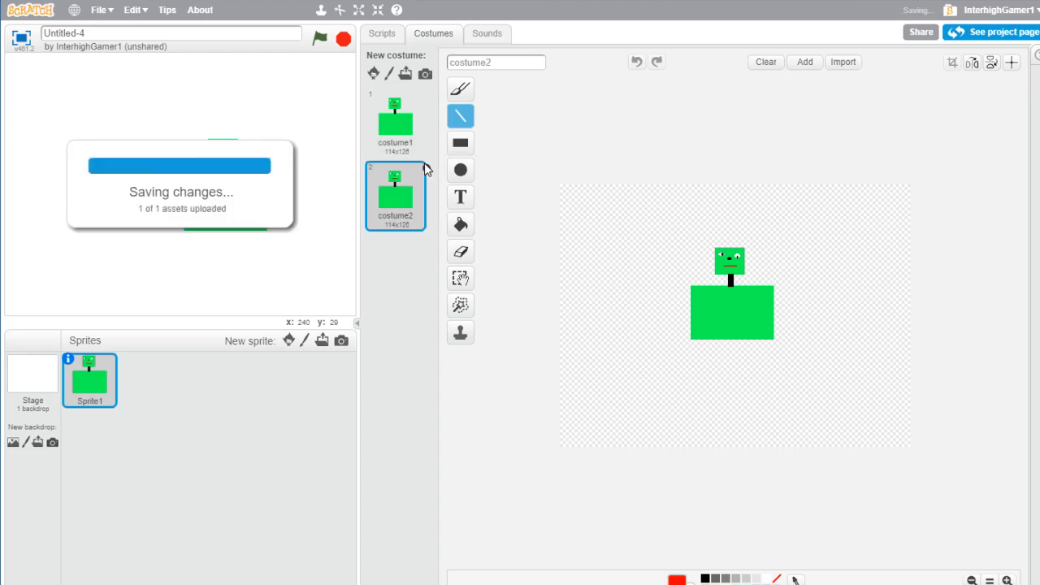
left_click(460, 227)
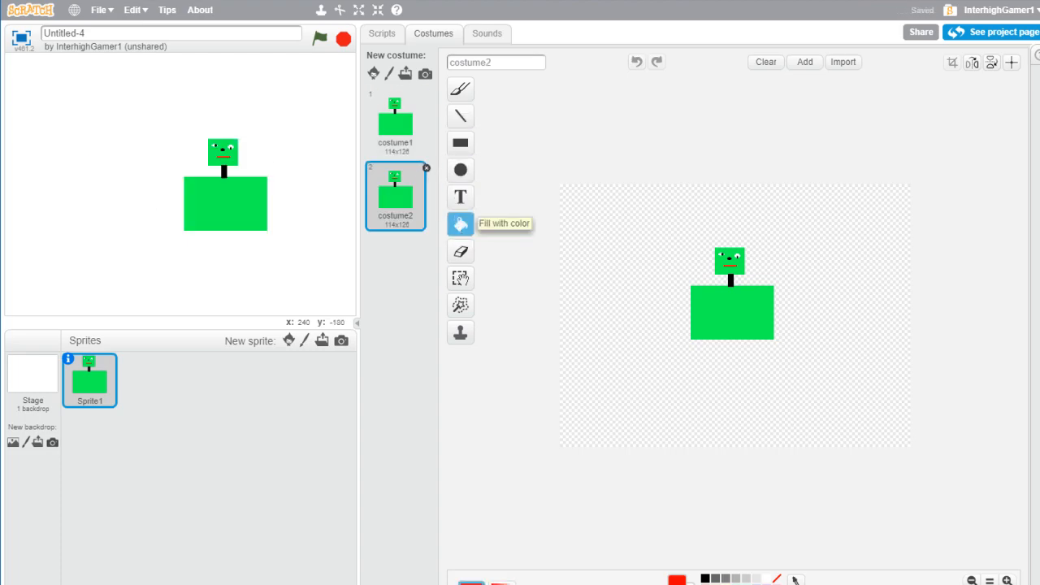
left_click(719, 307)
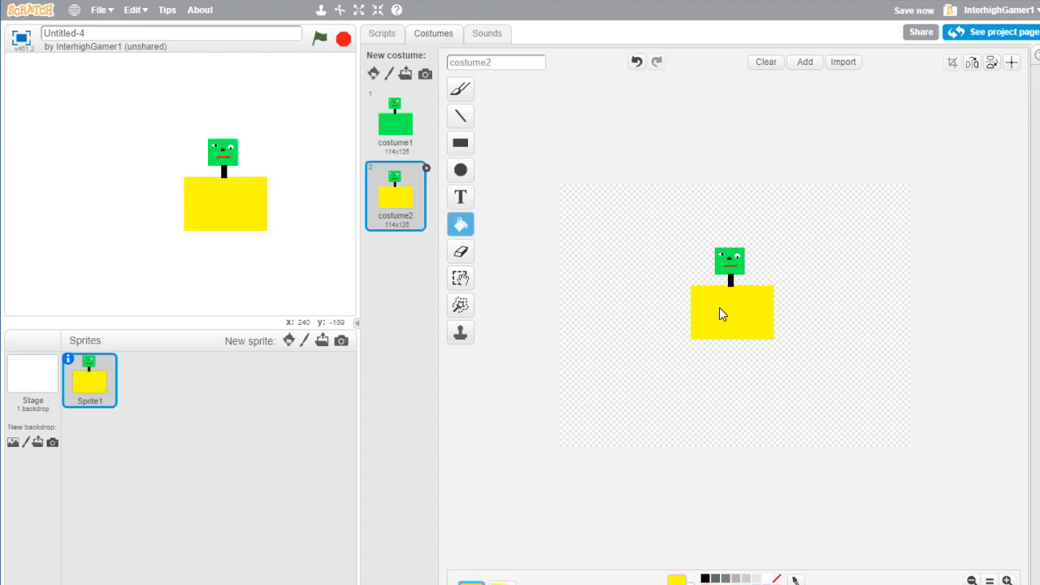
Duplicate the yellow costume and fill the body of the copy with blue
right_click(402, 224)
left_click(439, 230)
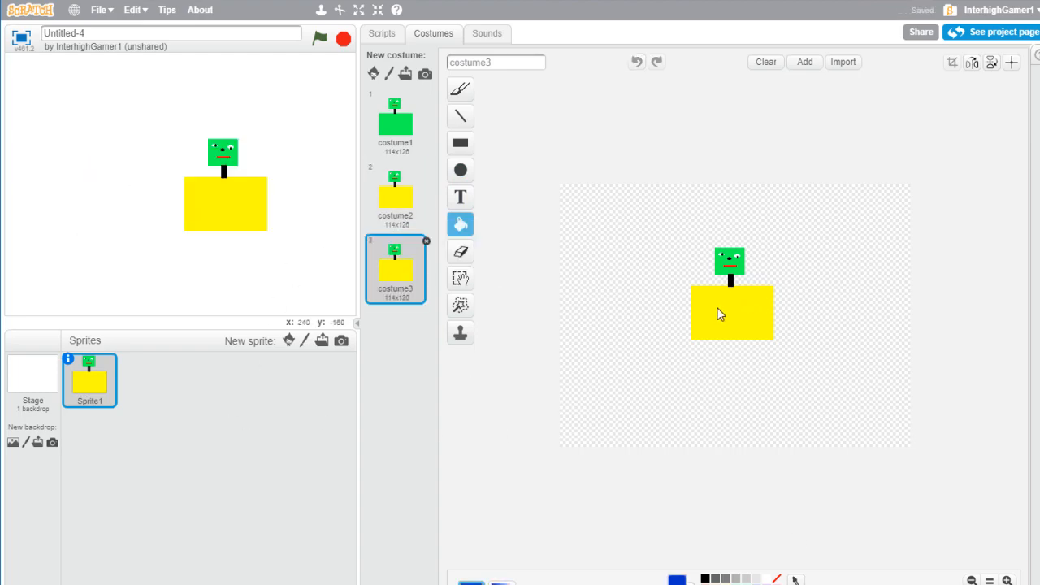
left_click(716, 308)
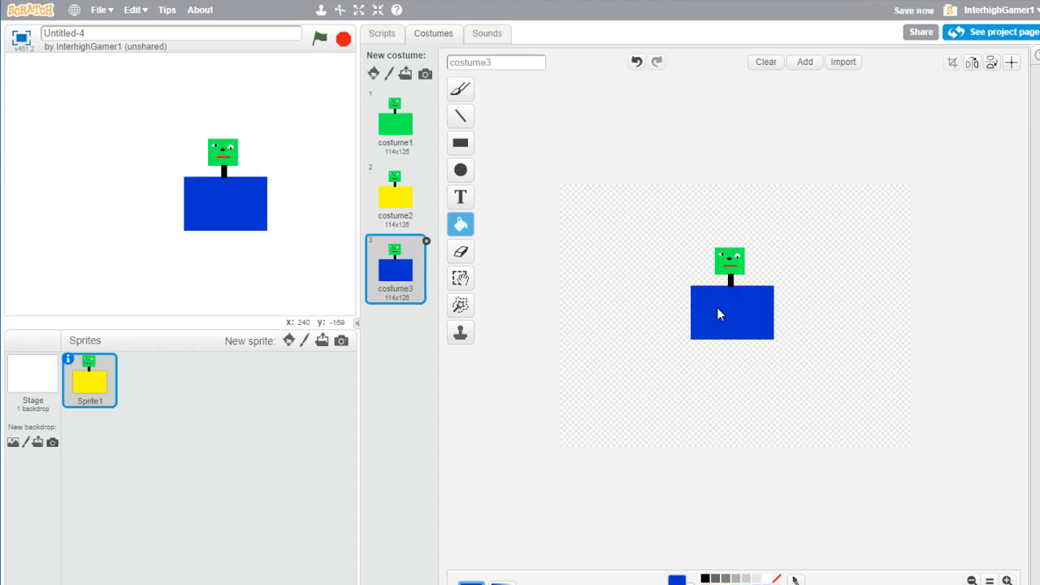
Preview the three costumes in turn and set the figure back to the green costume1
left_click(386, 108)
left_click(385, 198)
left_click(398, 285)
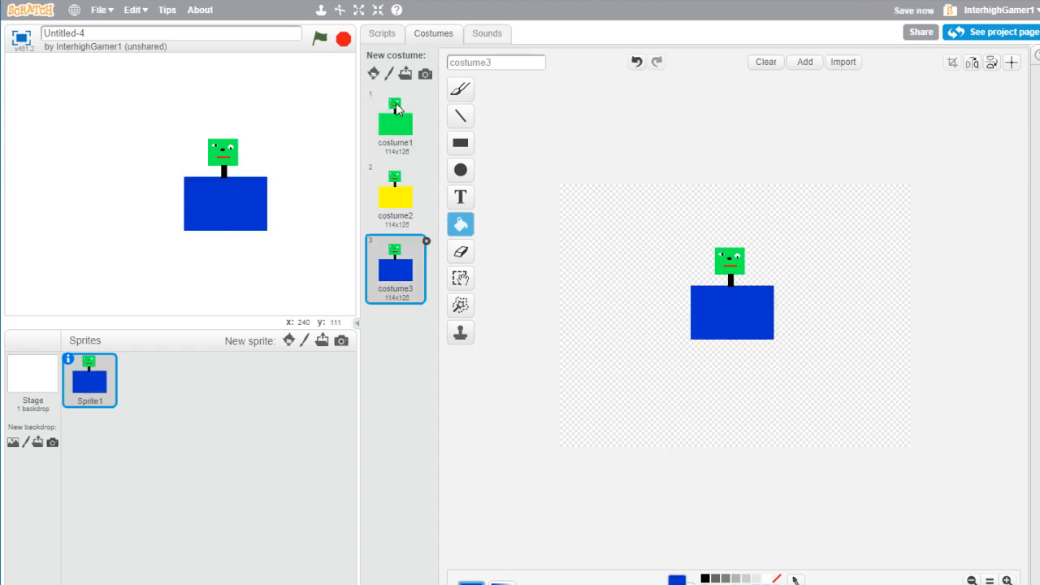
left_click(395, 121)
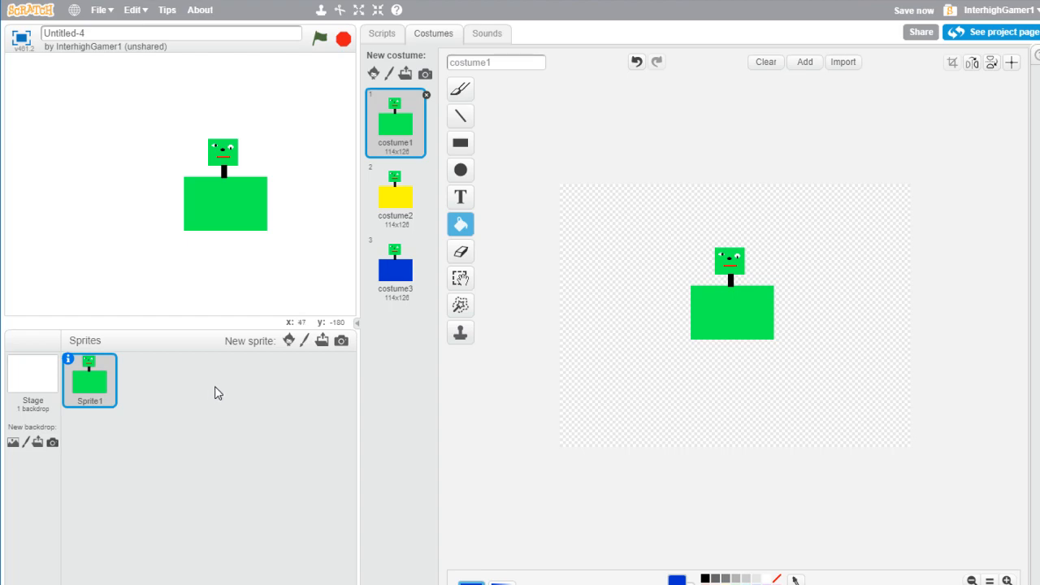
Paint a new green arm sprite, a thin bar with an oval hand about 55 by 21 pixels overall, and attach it to the body's right side
left_click(304, 343)
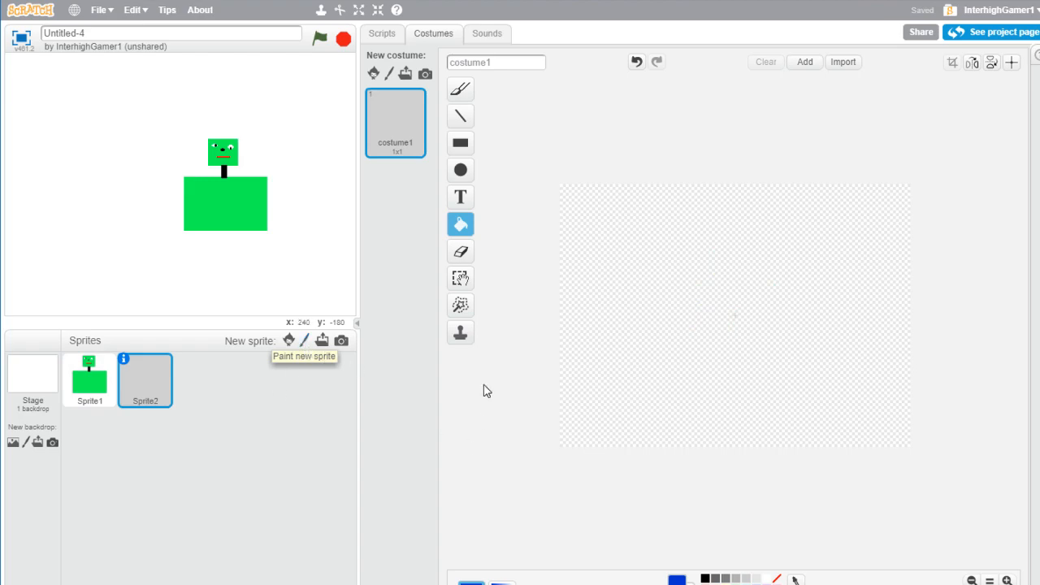
left_click(461, 154)
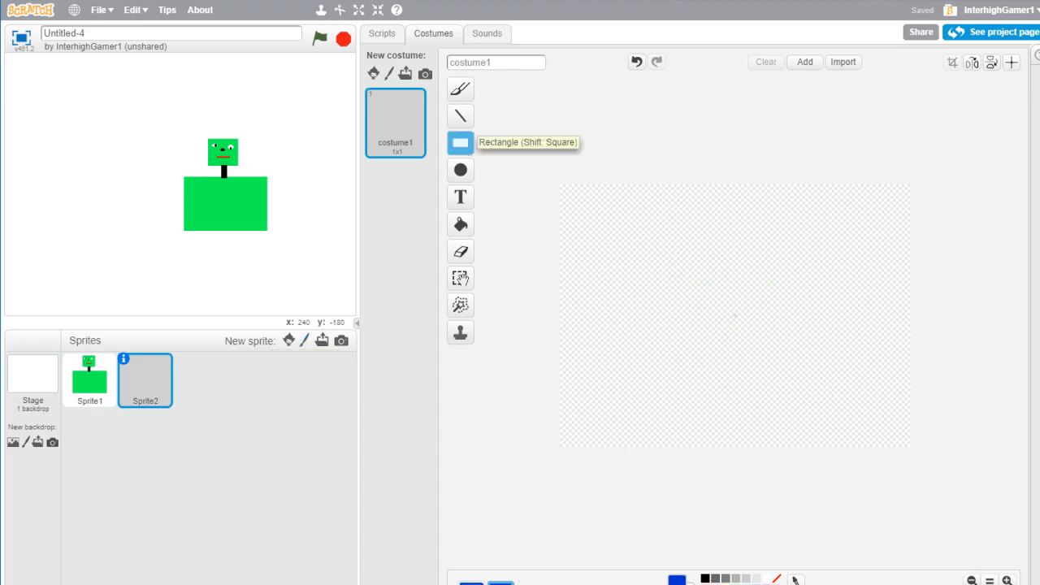
left_click(735, 584)
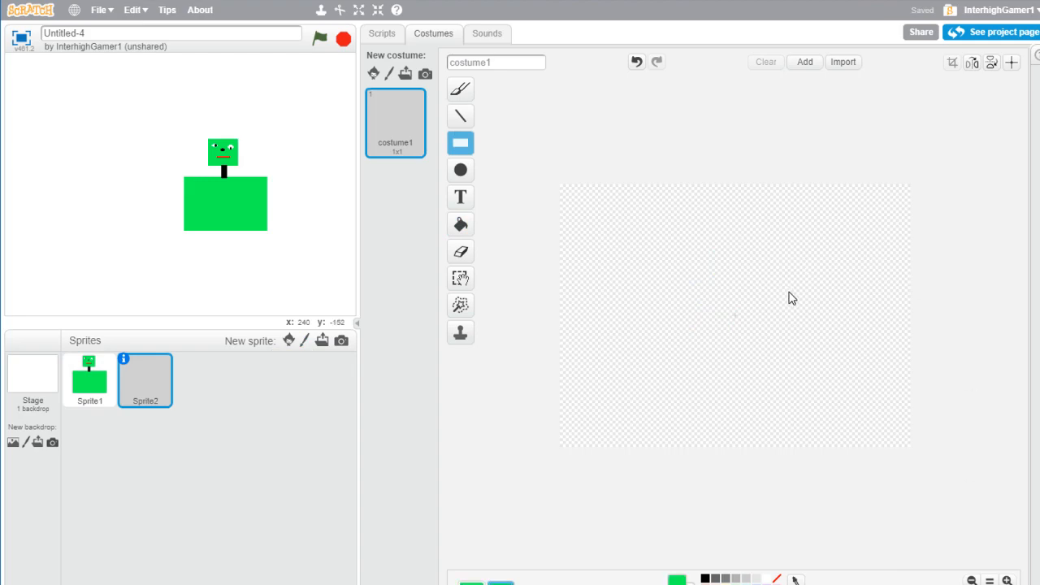
left_click_drag(781, 289, 823, 304)
left_click(461, 169)
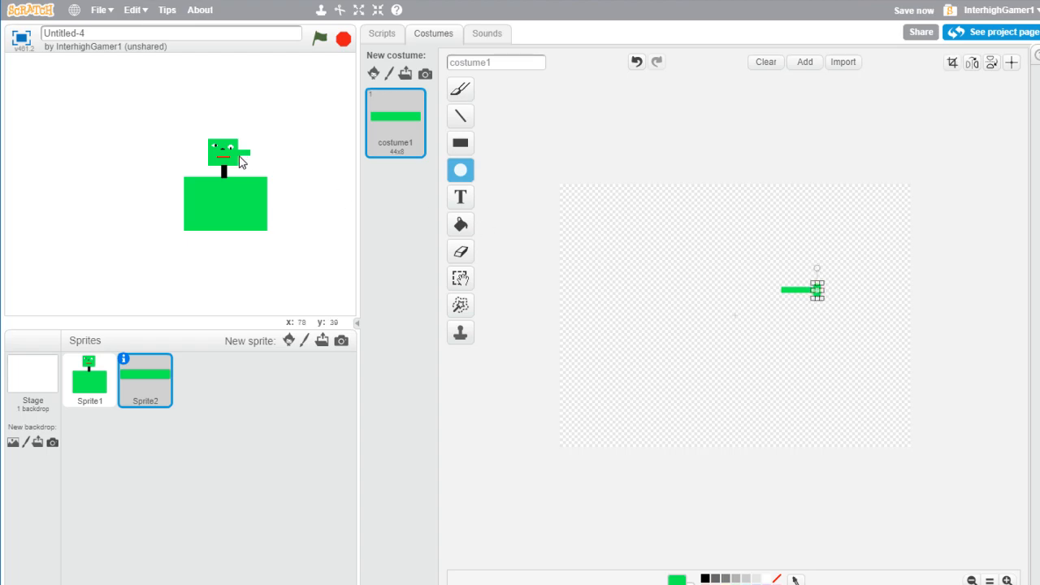
left_click_drag(238, 160, 281, 202)
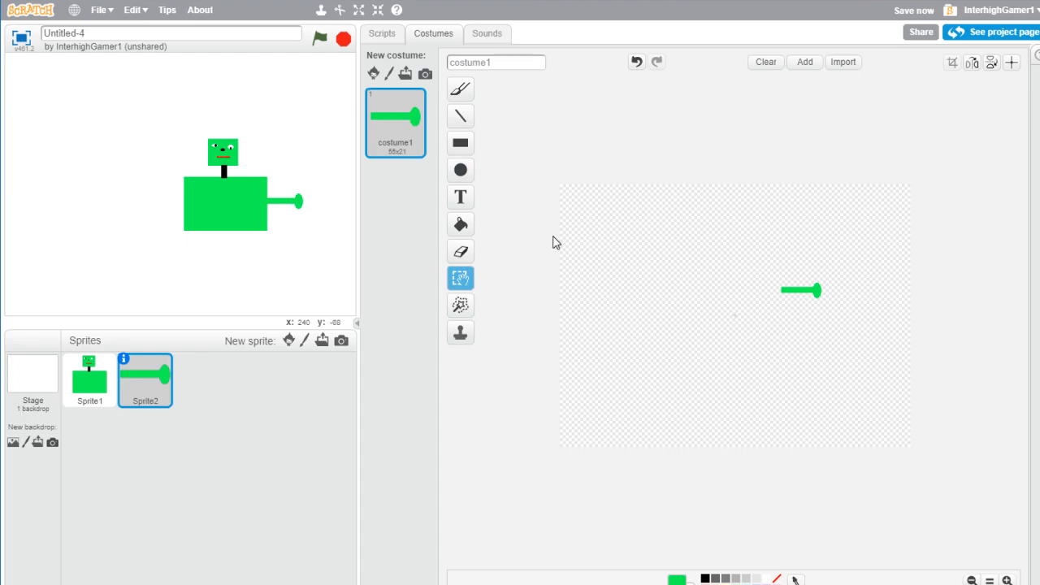
Duplicate the arm costume, rotate the arm in the vector copy to slant upward and shift it up slightly, and switch back to costume1
right_click(392, 130)
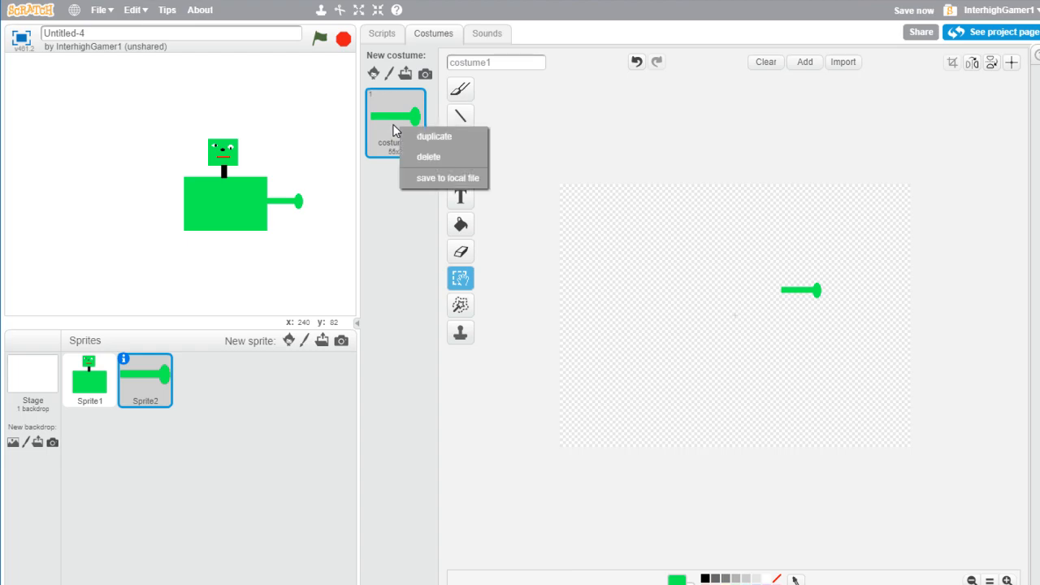
left_click(405, 135)
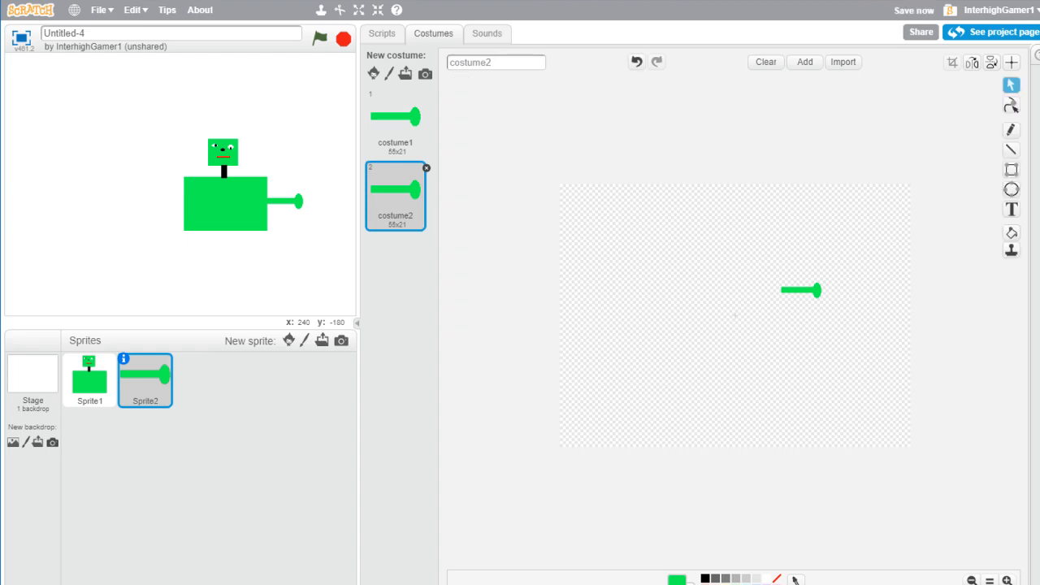
left_click(810, 289)
mouse_move(800, 267)
left_mouse_down()
mouse_move(790, 258)
mouse_move(785, 273)
left_mouse_up()
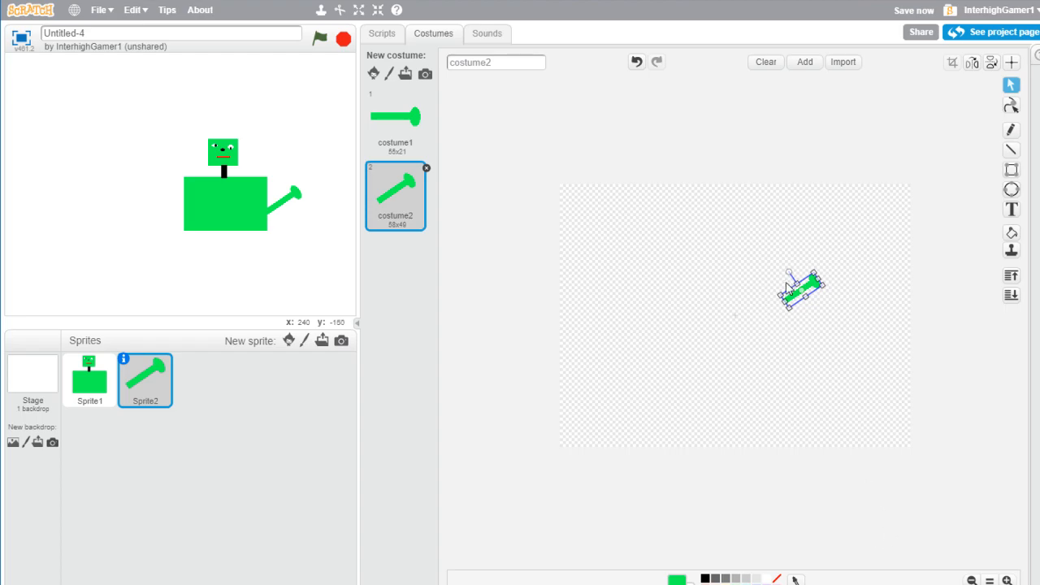
left_click_drag(795, 298, 796, 286)
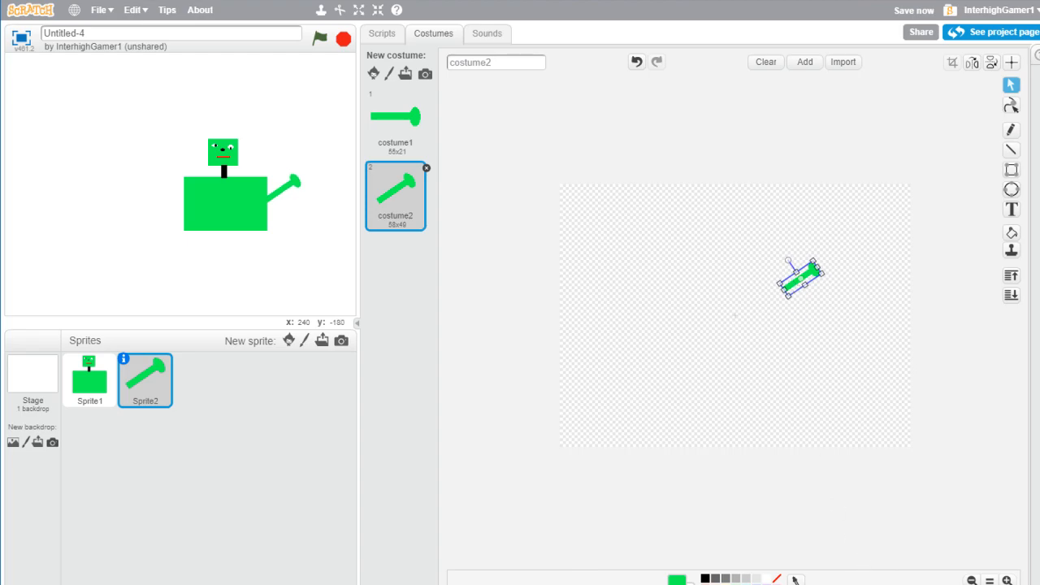
left_click(389, 116)
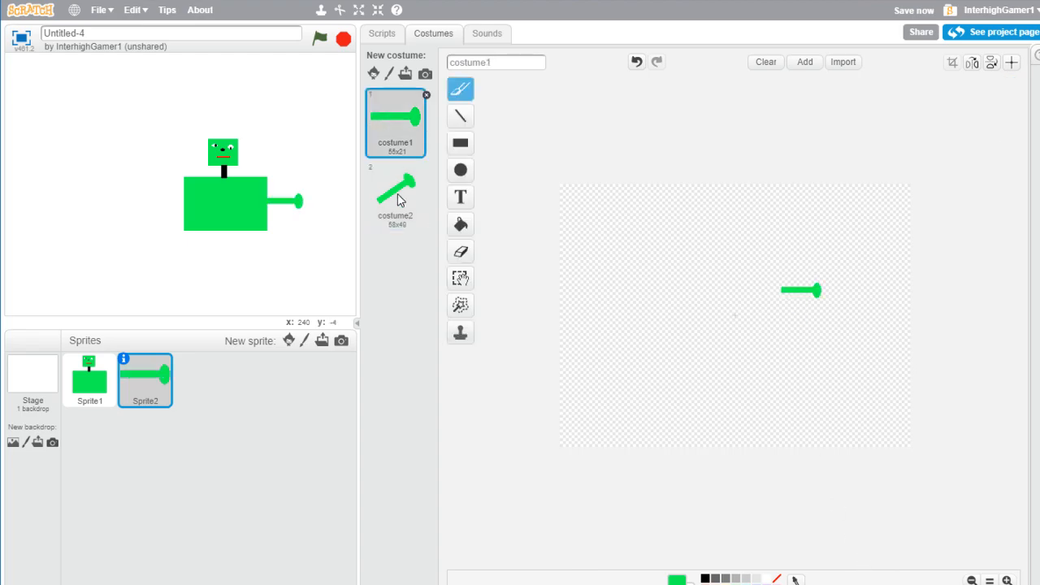
Preview the arm's movement by alternating between its slanted and level costumes, finishing on costume1
left_click(398, 199)
left_click(403, 123)
left_click(396, 197)
left_click(396, 121)
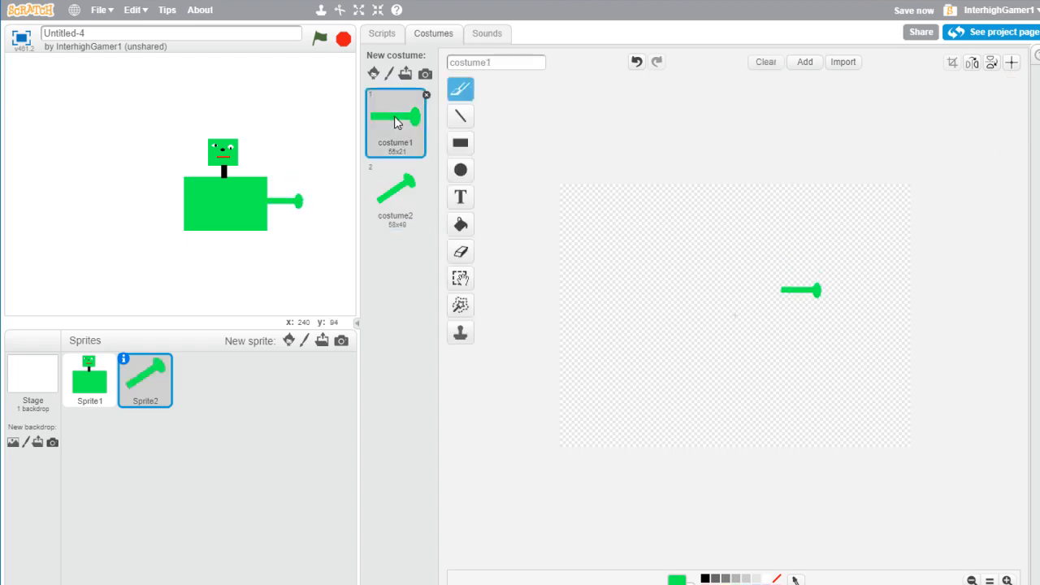
left_click(403, 193)
left_click(398, 118)
Duplicate the arm sprite, mirror the copy's costume1 horizontally, and attach the copy to the body's left side
right_click(154, 390)
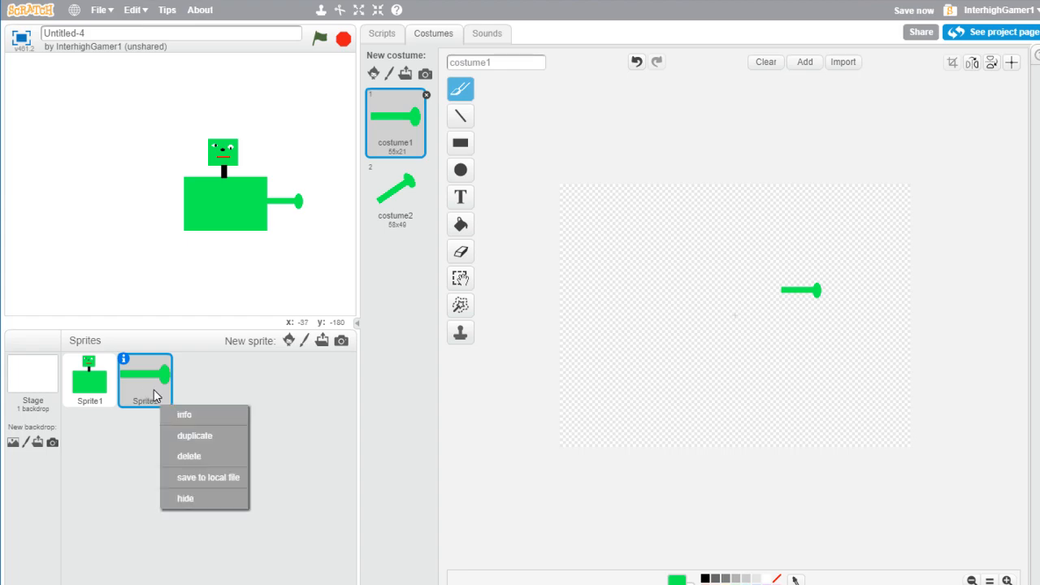
left_click(185, 437)
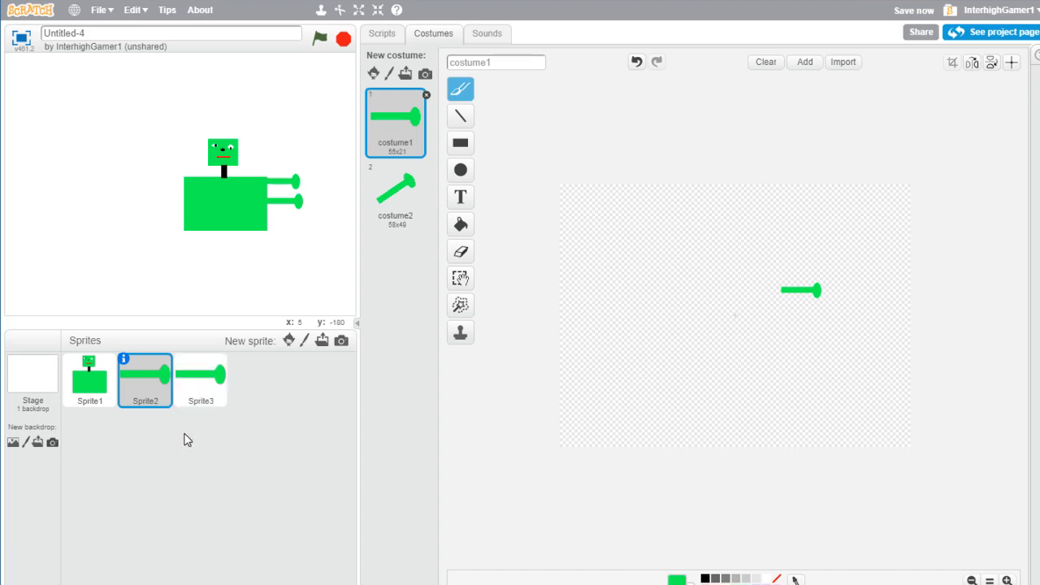
left_click_drag(290, 182, 148, 202)
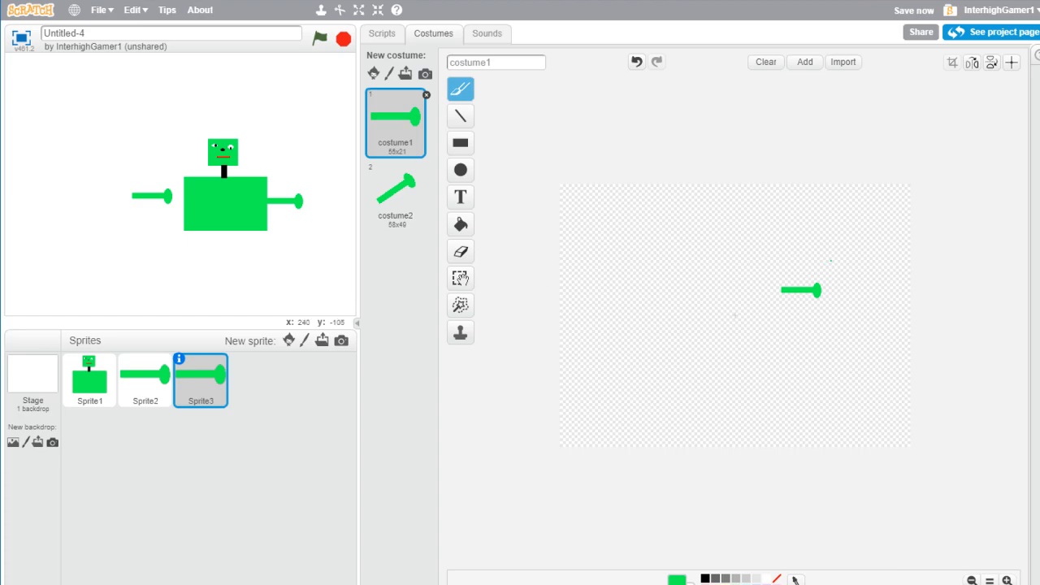
left_click(972, 65)
left_click_drag(38, 197, 179, 197)
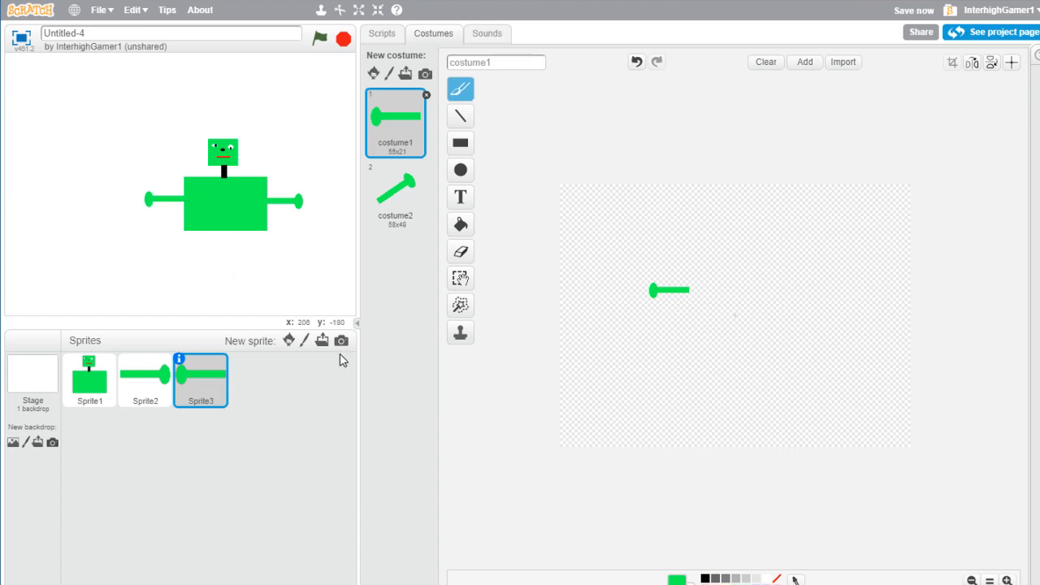
Delete the slanted costume2 from the left arm sprite and duplicate its mirrored level costume1
left_click(391, 200)
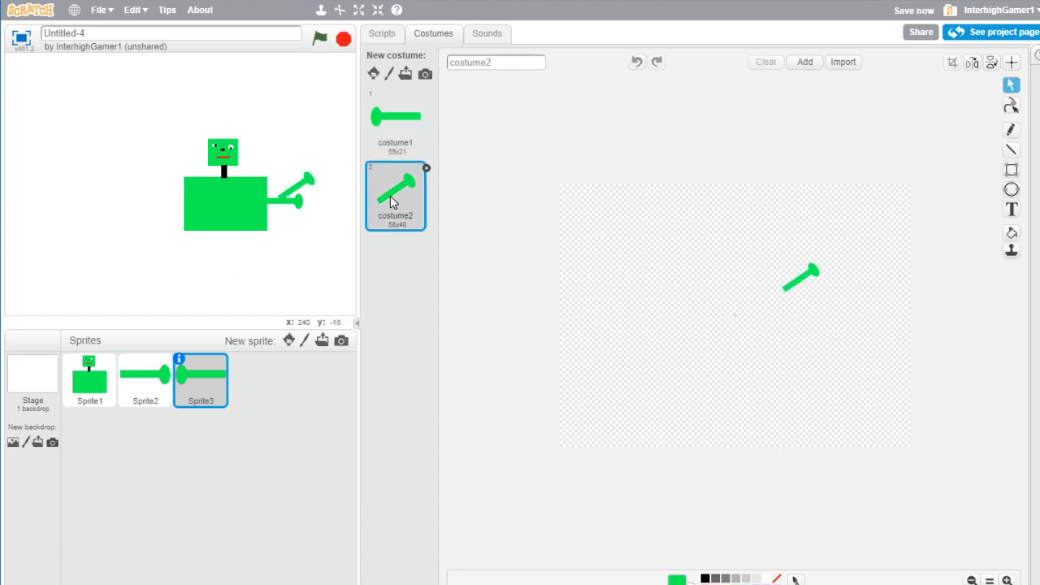
right_click(397, 201)
left_click(412, 233)
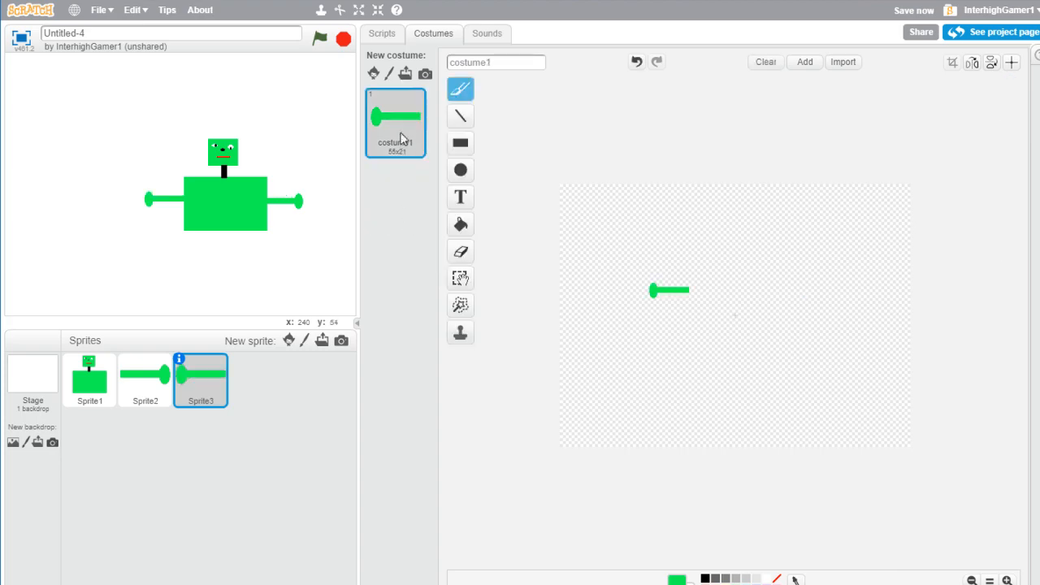
right_click(407, 143)
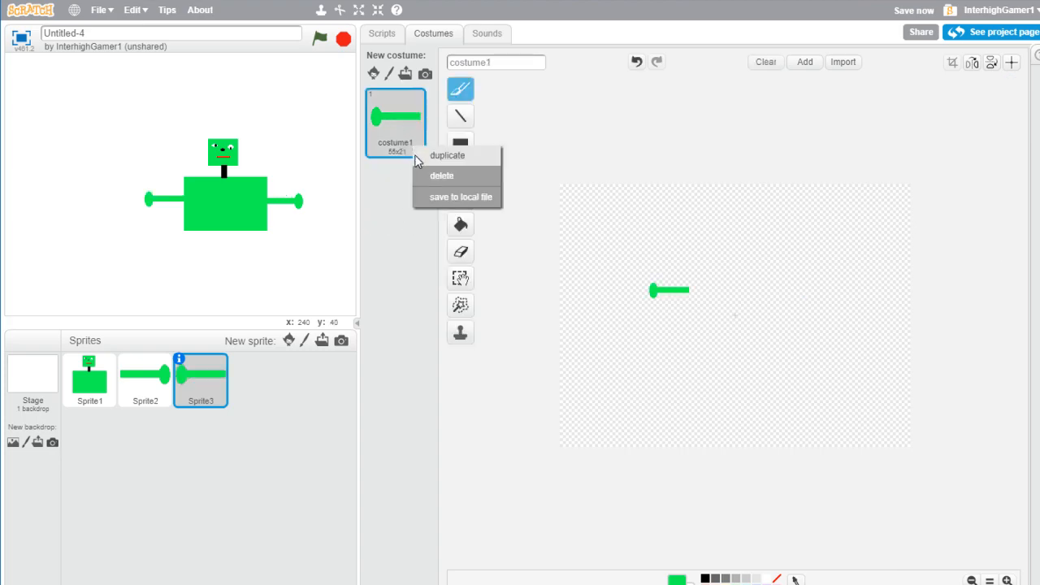
left_click(415, 154)
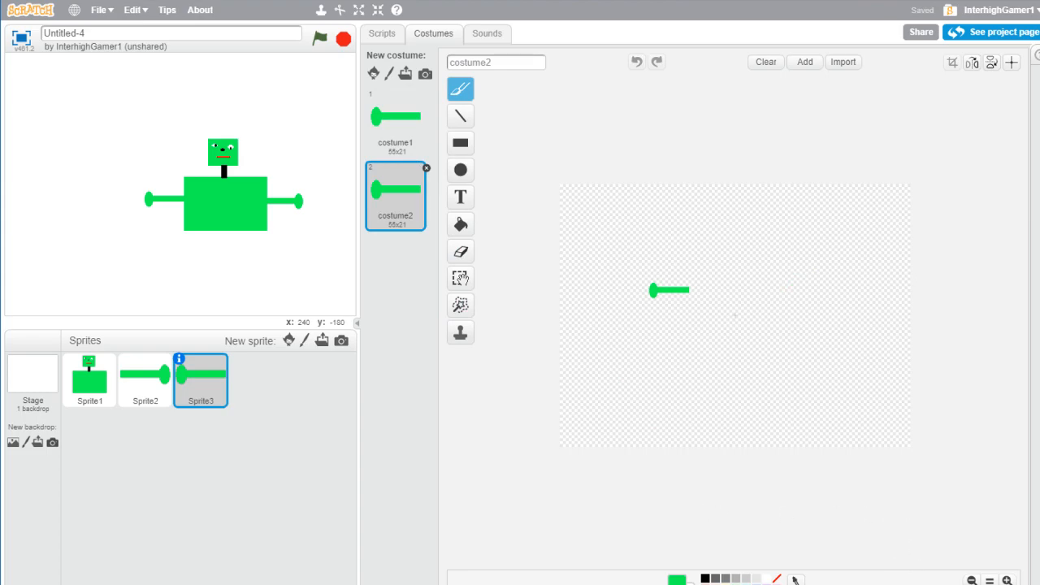
Rotate the left arm in the vector copy so the hand slants upward, and shift it up slightly to meet the body
left_click(665, 286)
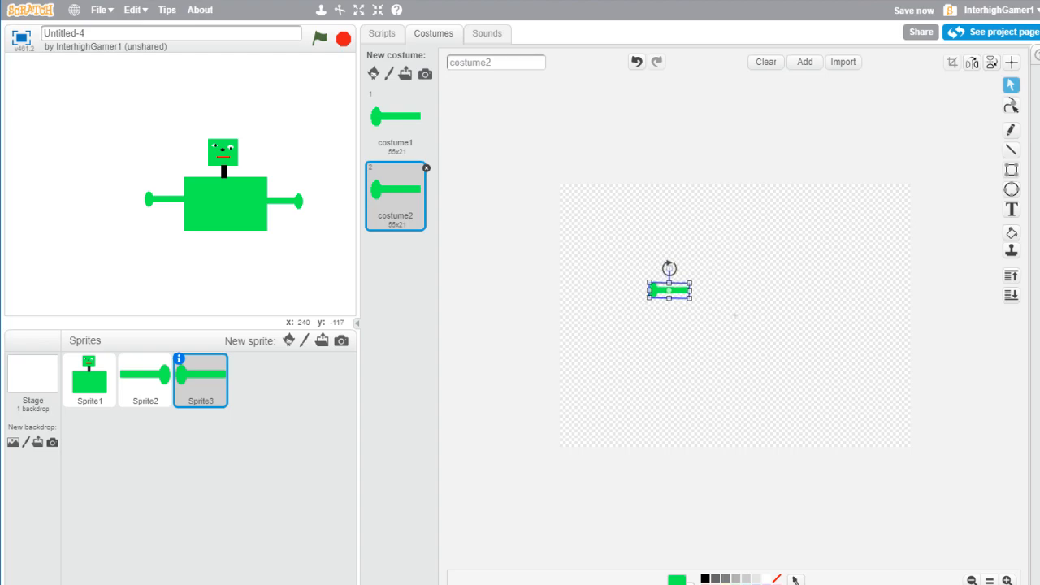
left_click_drag(669, 268, 677, 270)
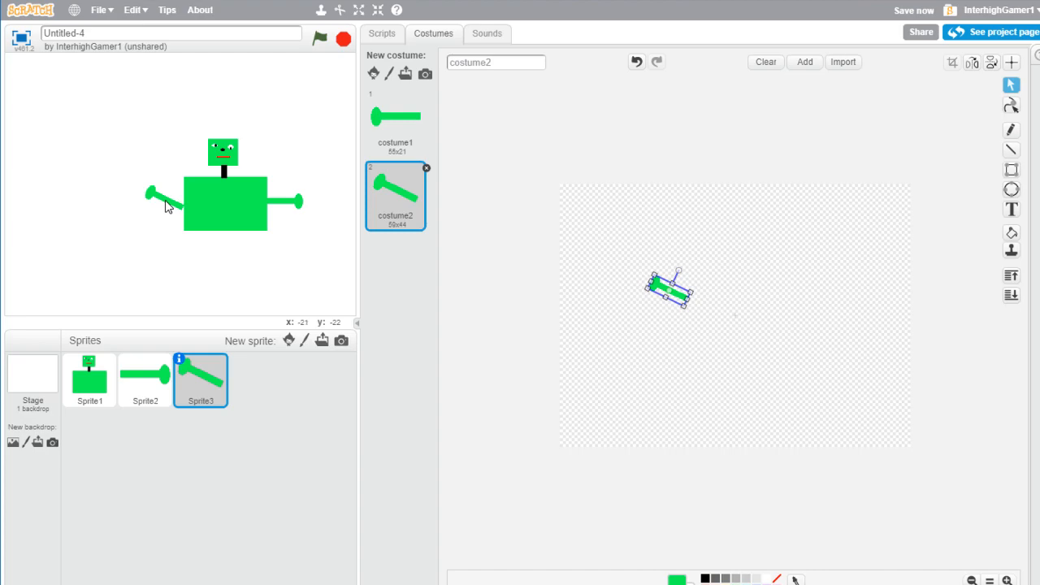
left_click_drag(670, 287, 672, 282)
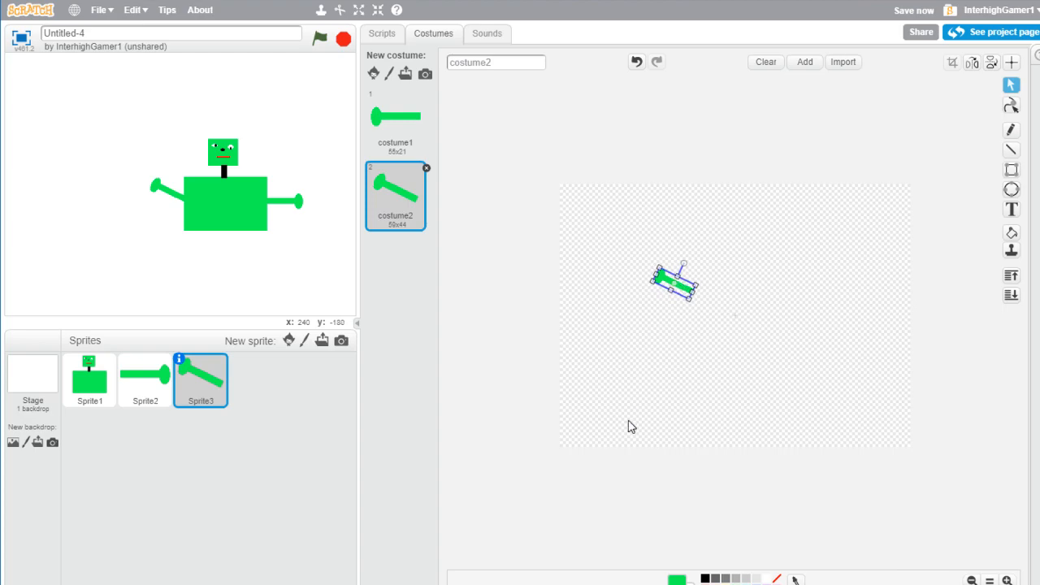
Preview the left arm's movement between its two costumes and leave it on the level costume1
left_click(394, 118)
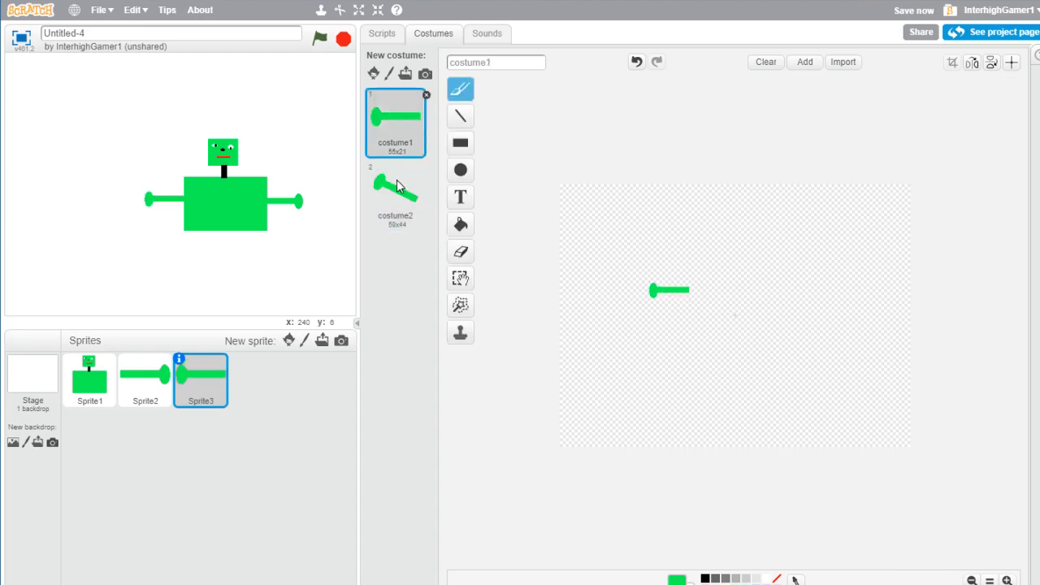
left_click(396, 179)
left_click(408, 111)
left_click(406, 185)
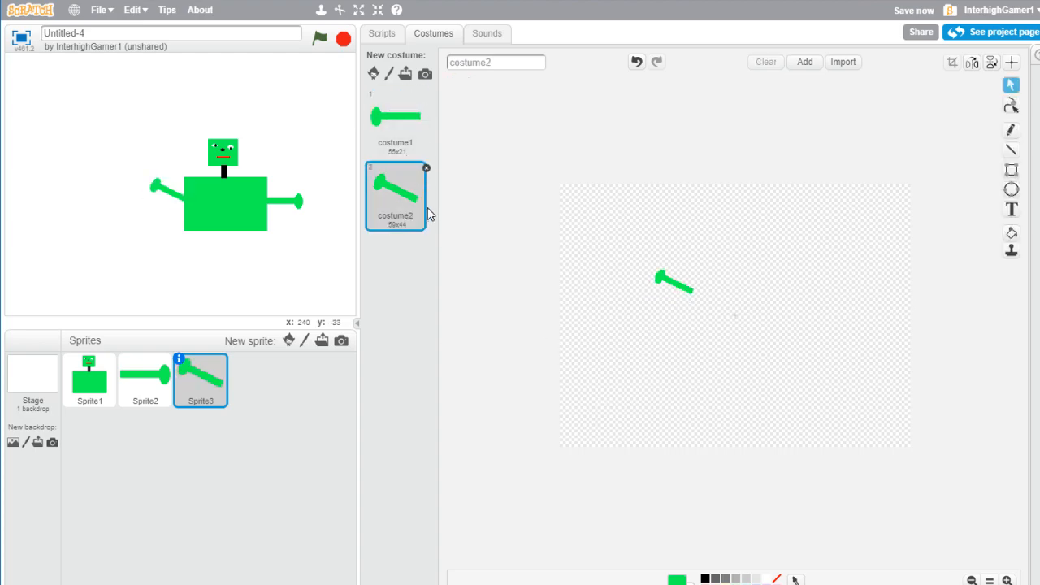
left_click(381, 122)
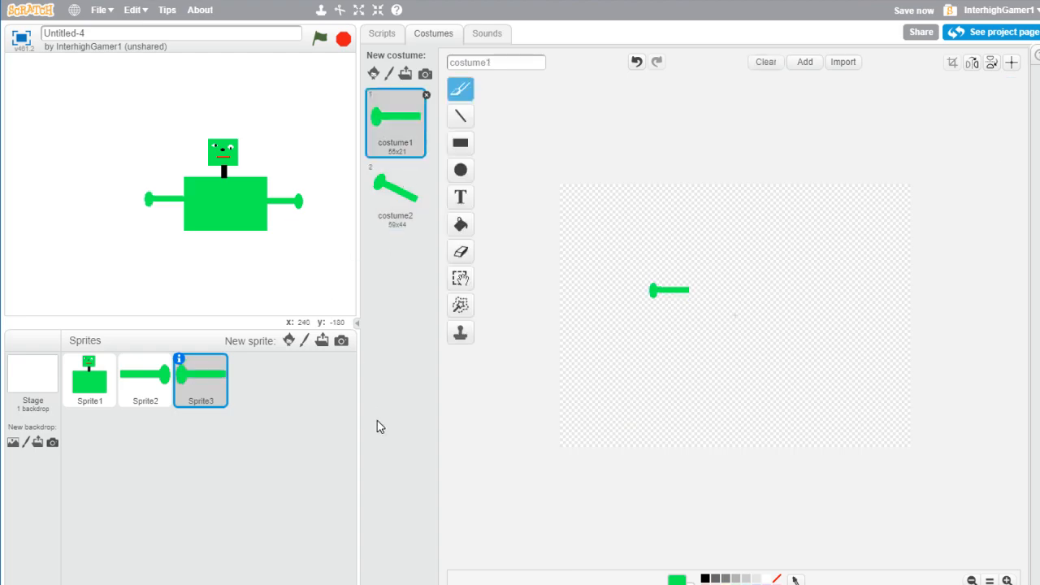
right_click(194, 382)
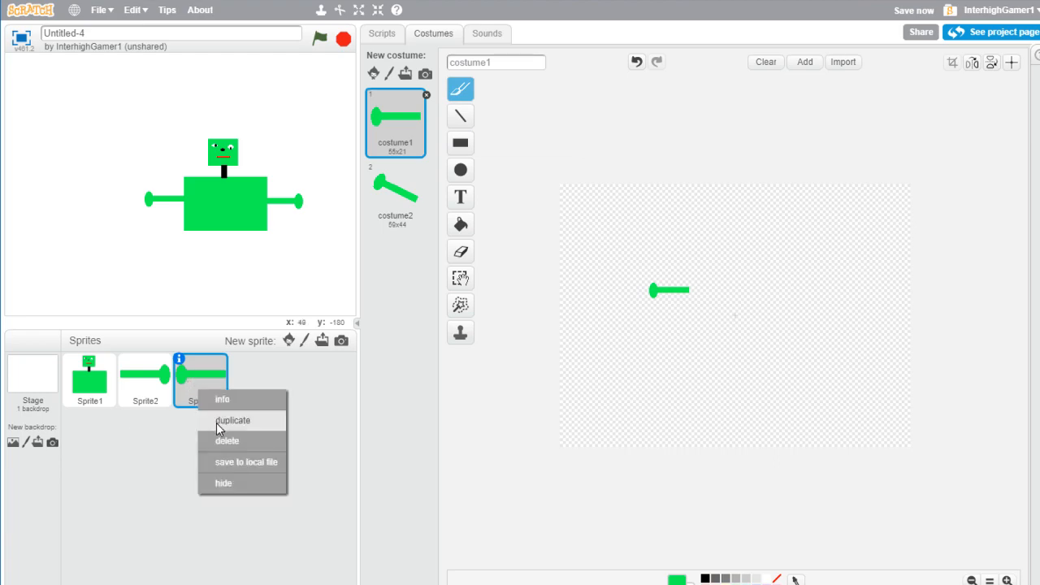
left_click(218, 423)
left_click(245, 382)
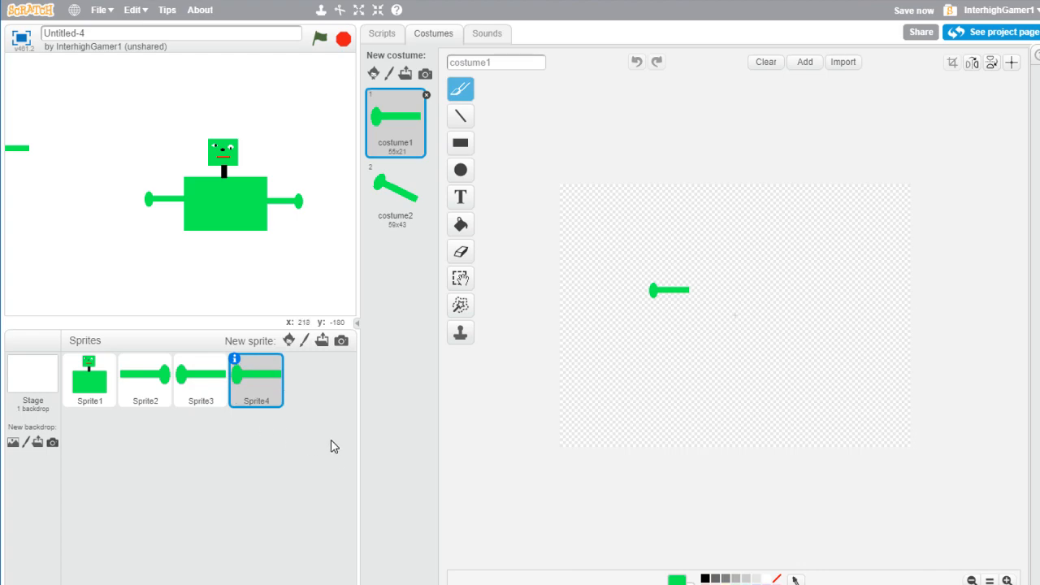
right_click(262, 393)
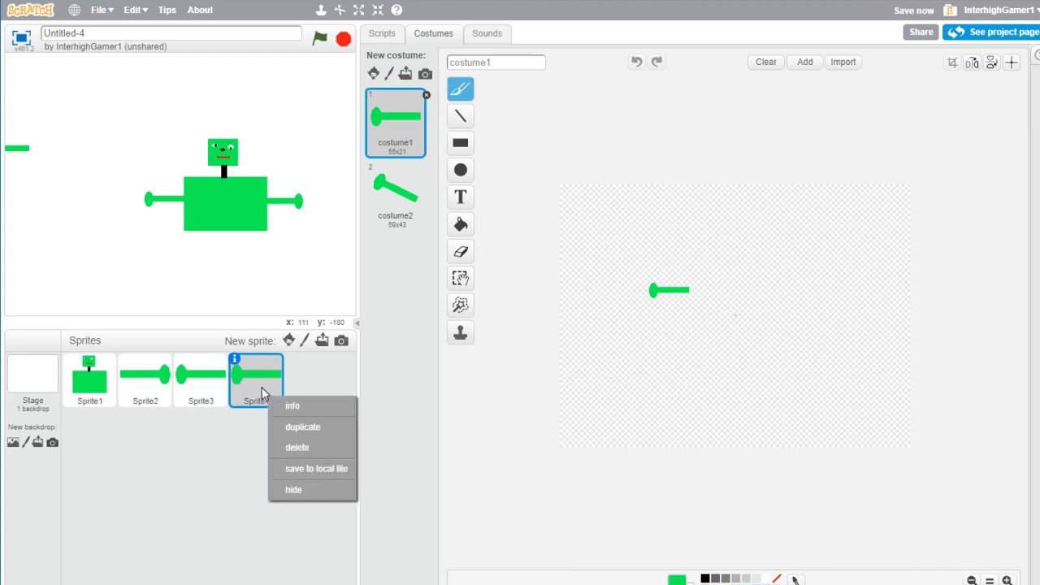
left_click(288, 446)
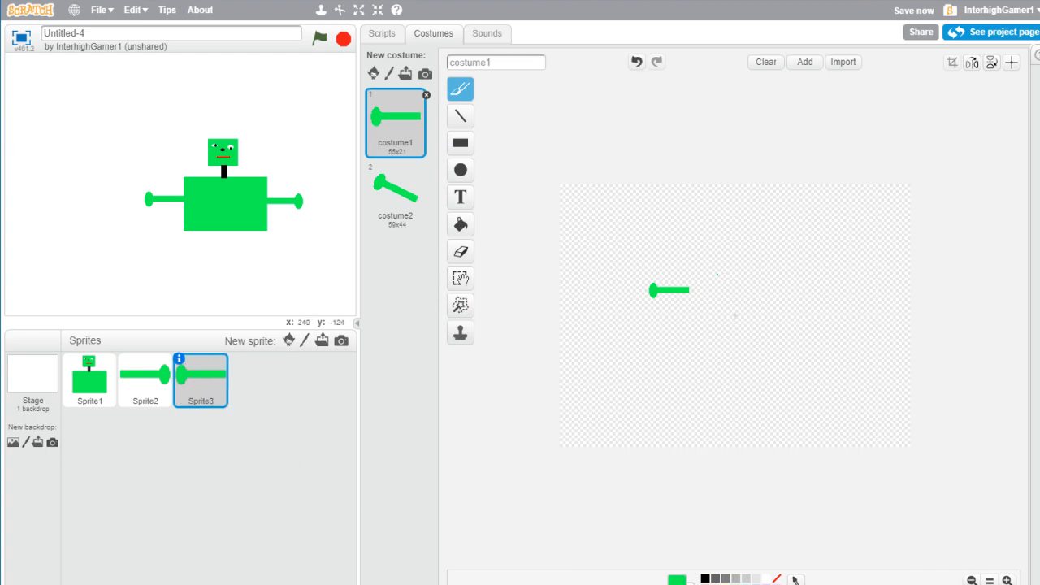
Paint a new green L-shaped leg sprite from two rectangles, about 43 by 53 pixels overall, and attach it beneath the body's right side
left_click(304, 342)
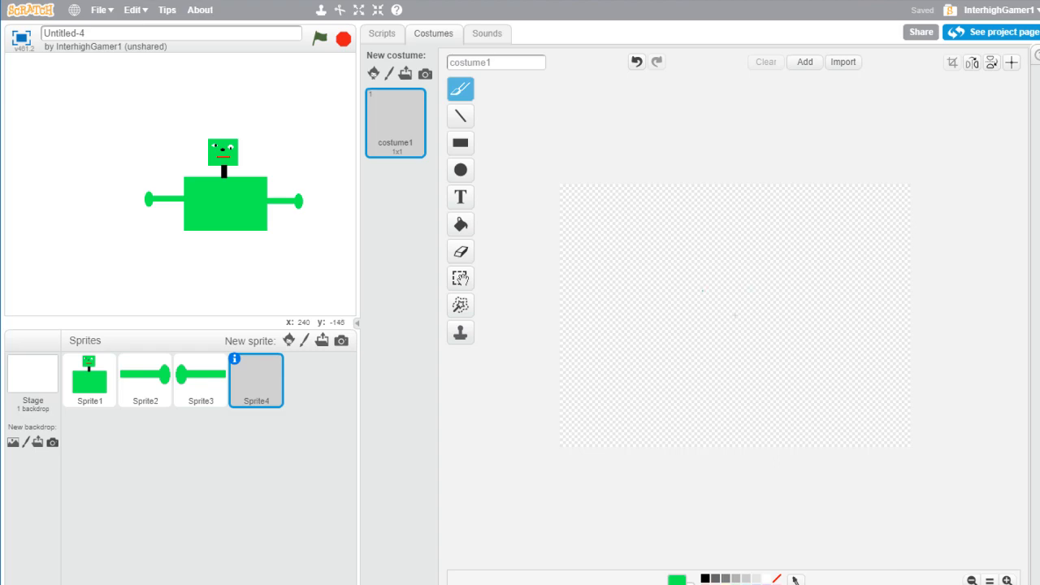
left_click(459, 143)
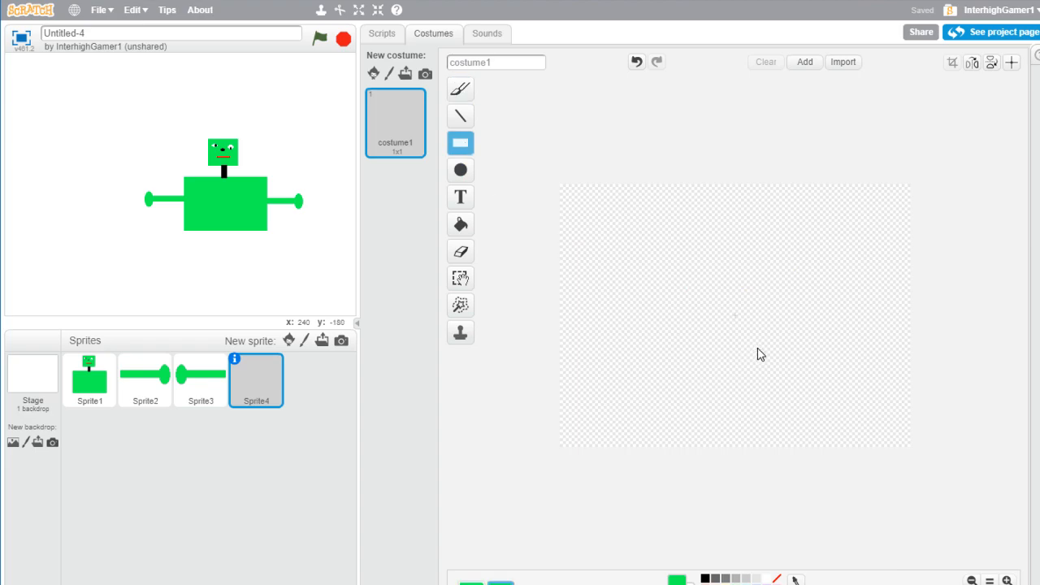
left_click_drag(767, 343, 775, 390)
left_click(780, 386)
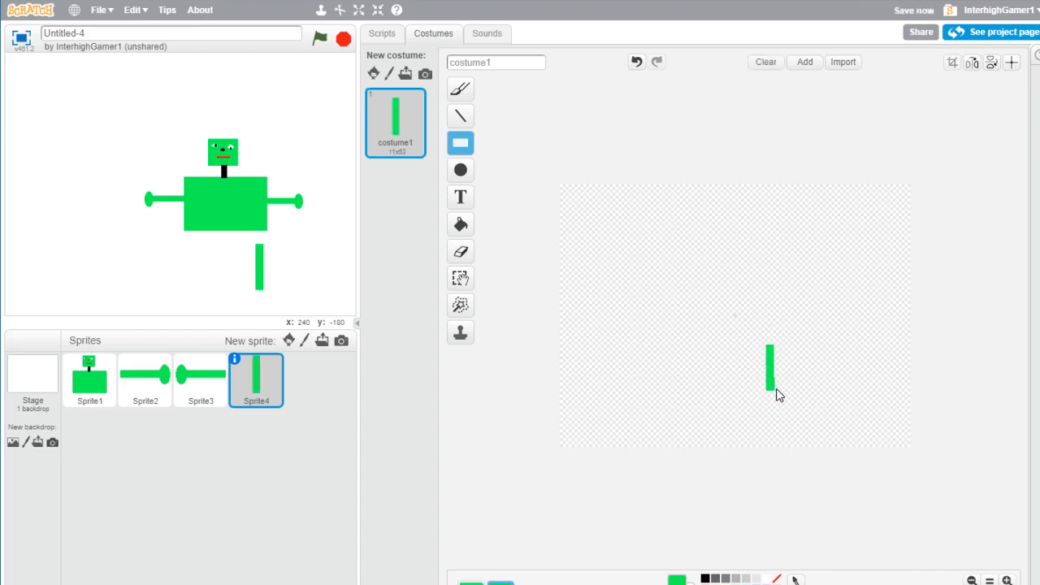
left_click_drag(767, 378, 799, 395)
left_click_drag(798, 395, 756, 349)
left_click(770, 365)
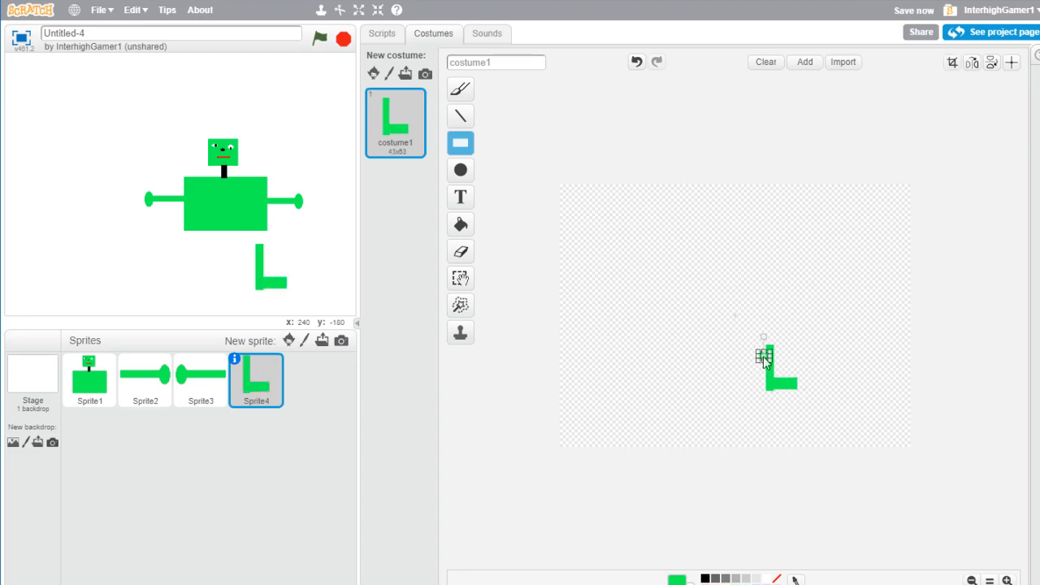
left_click(636, 61)
left_click_drag(264, 277, 255, 272)
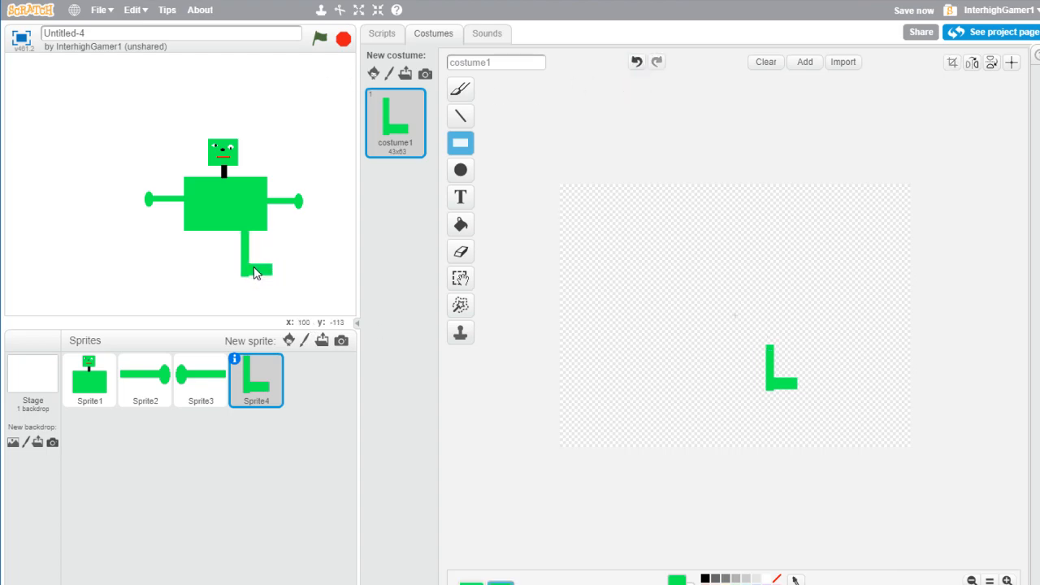
Duplicate the leg costume, tilt the leg slightly counterclockwise in the vector copy, and shift it up to meet the body
right_click(406, 134)
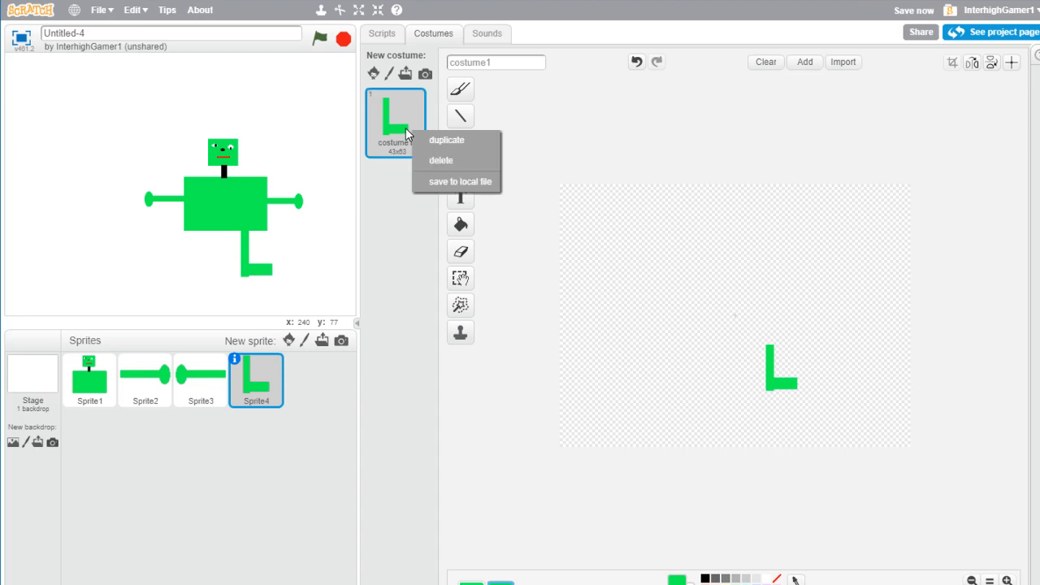
left_click(425, 143)
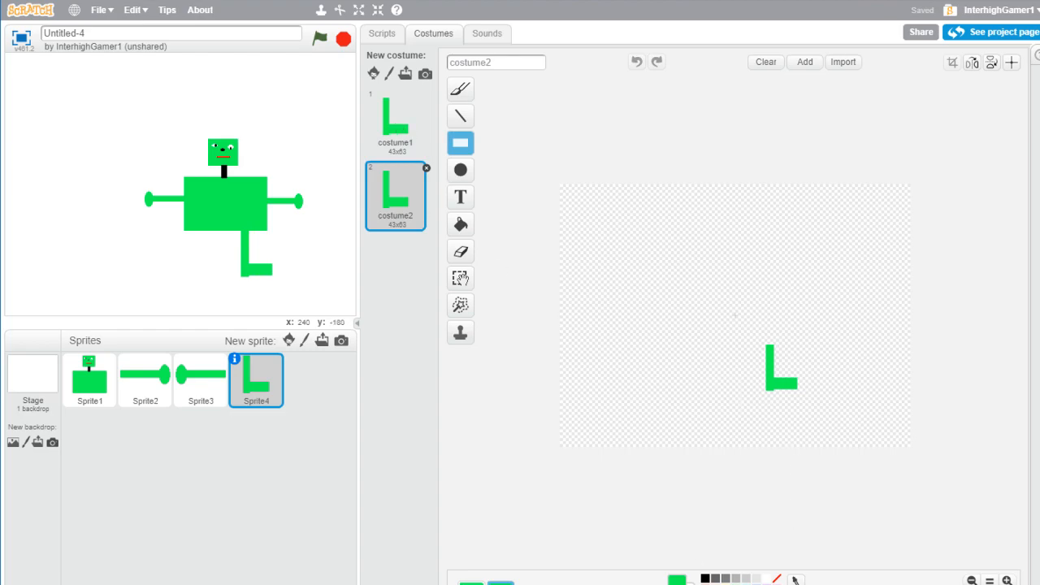
left_click(975, 584)
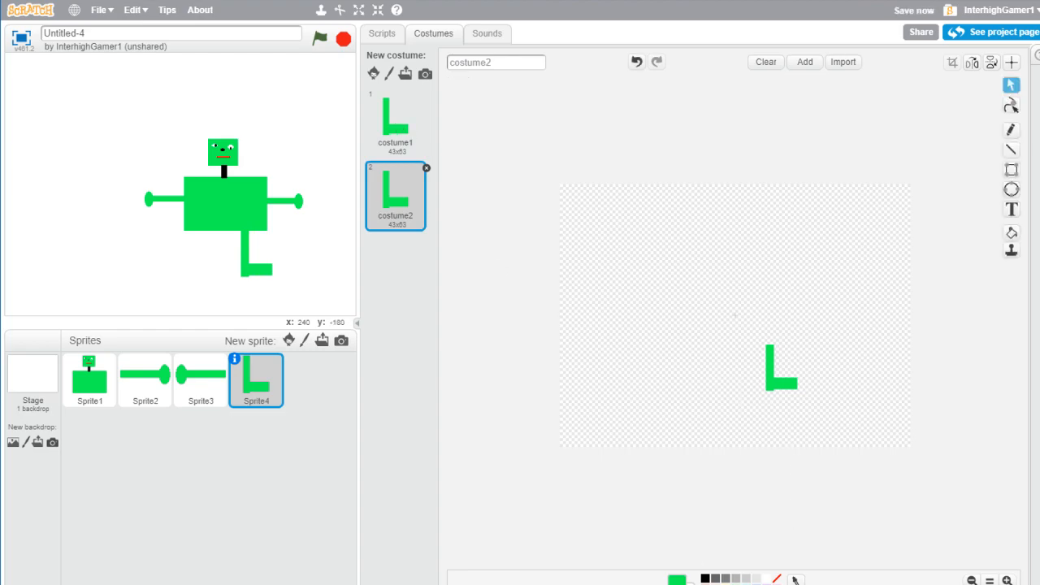
left_click(788, 384)
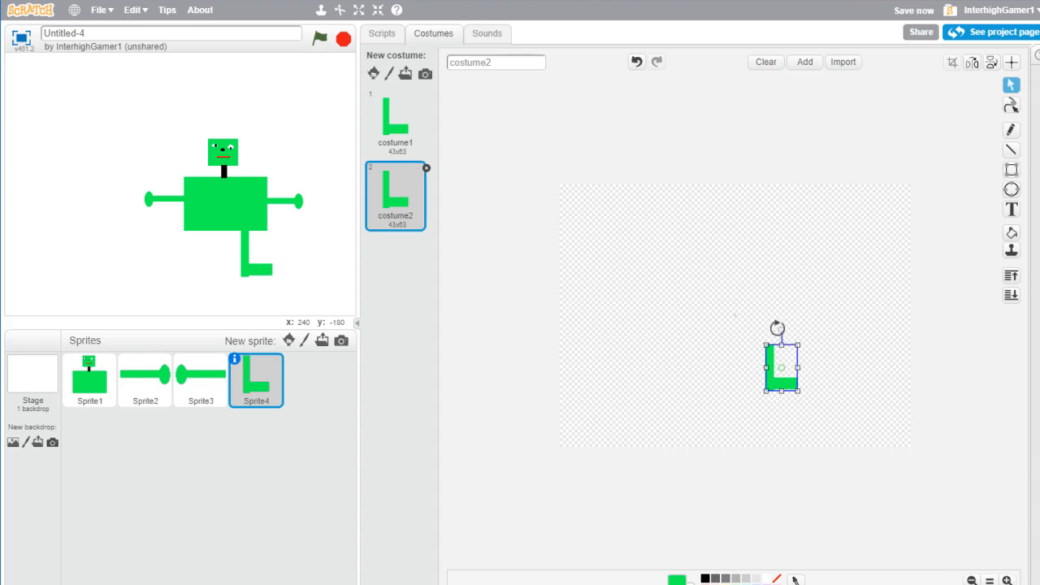
left_click_drag(781, 331, 774, 325)
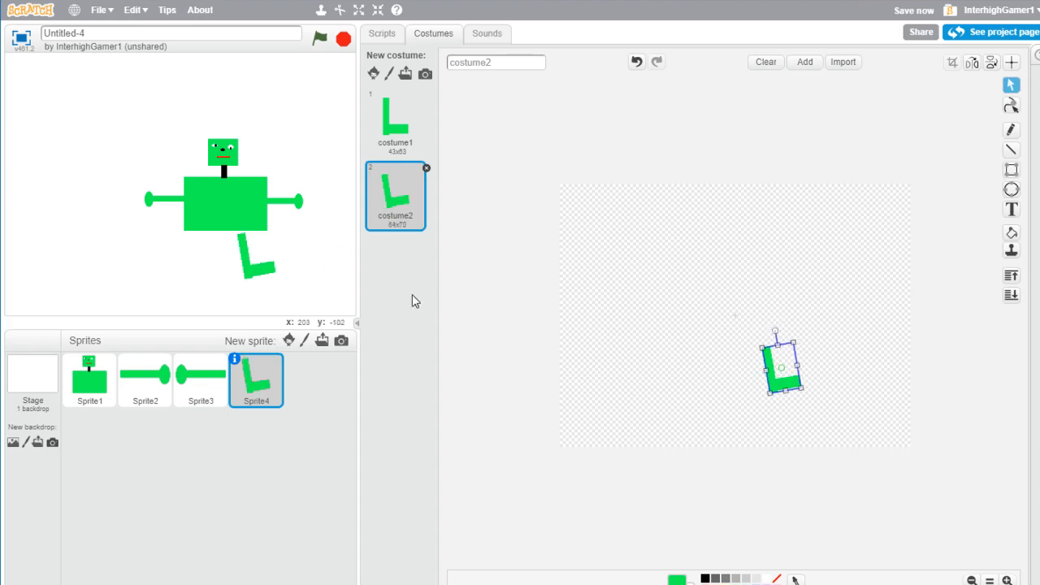
left_click_drag(781, 381, 779, 376)
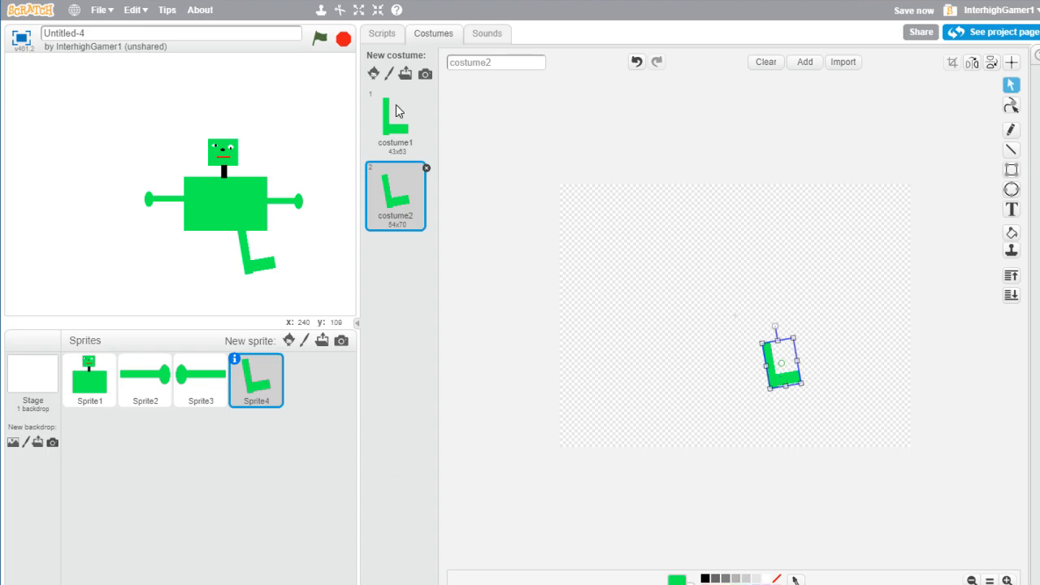
Preview the leg's movement between its straight and tilted costumes and leave it on the straight costume1
left_click(393, 132)
left_click(390, 189)
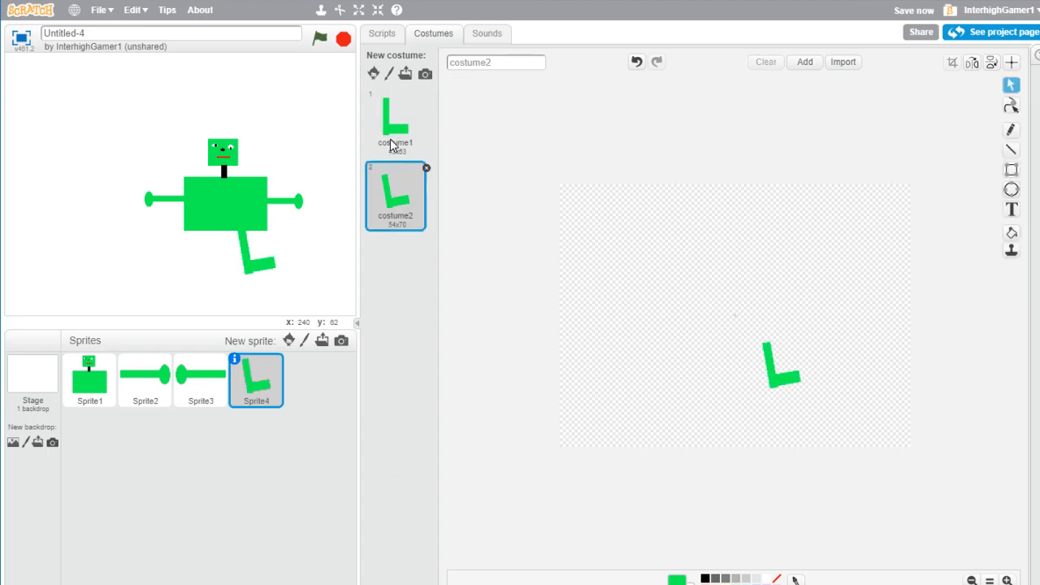
left_click(390, 139)
left_click(393, 195)
left_click(394, 132)
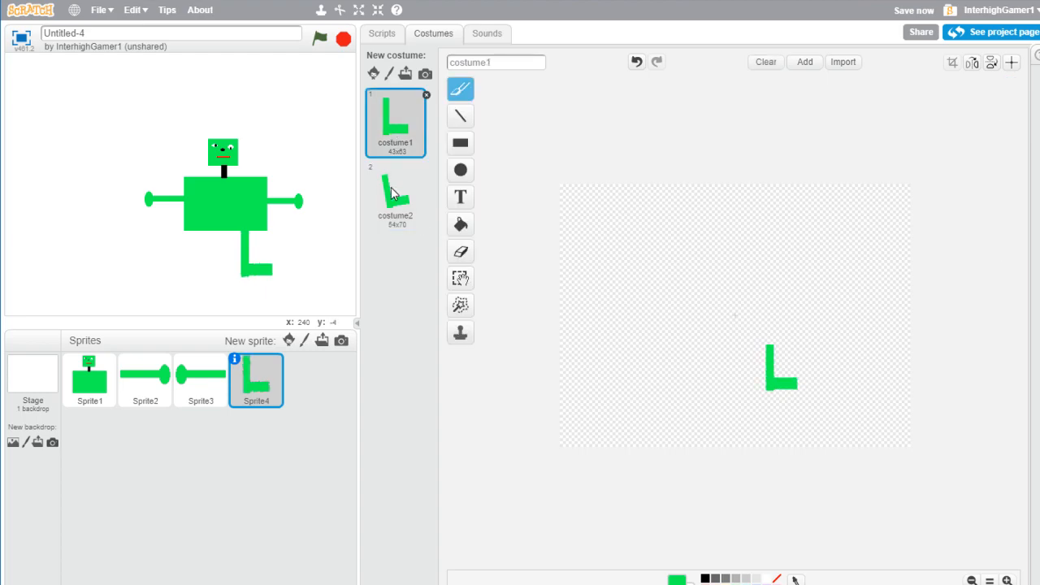
left_click(393, 195)
left_click(391, 123)
Duplicate the leg sprite and delete the tilted costume2 from the copy
right_click(262, 394)
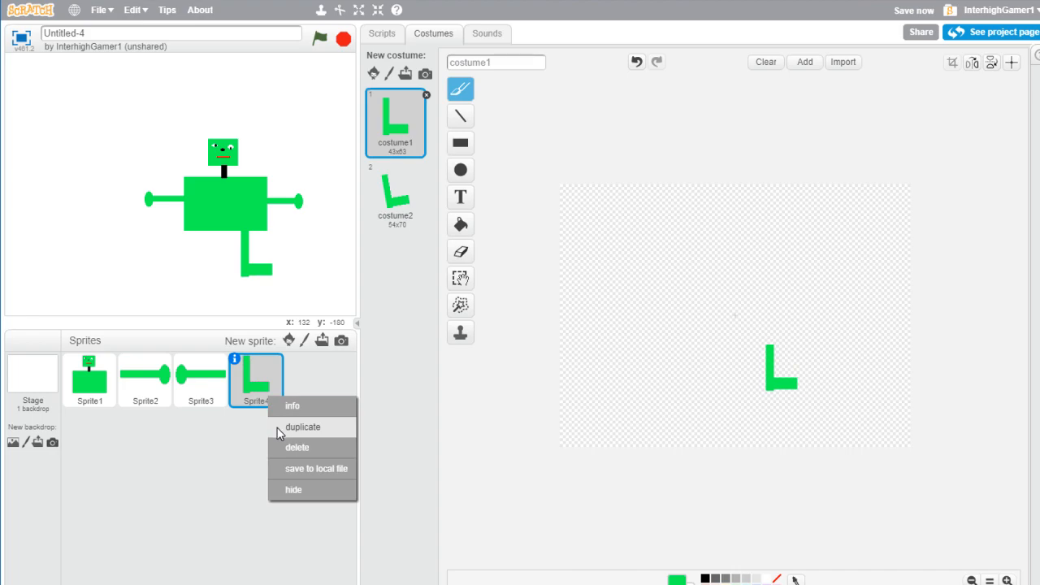
left_click(302, 426)
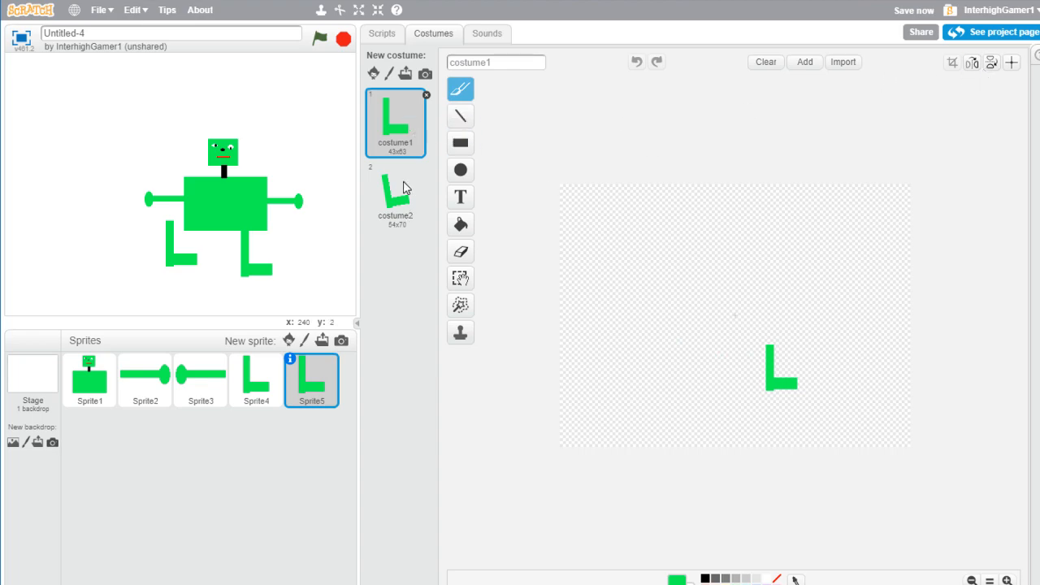
left_click(388, 202)
right_click(388, 201)
left_click(414, 230)
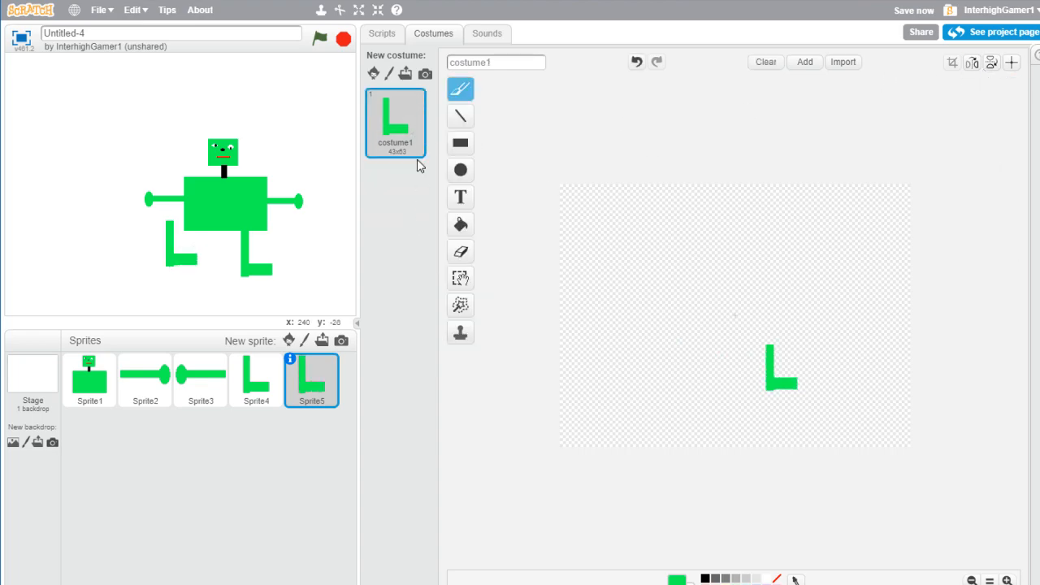
Flip the copied leg horizontally and attach it beneath the body's left side on the stage
left_click(973, 63)
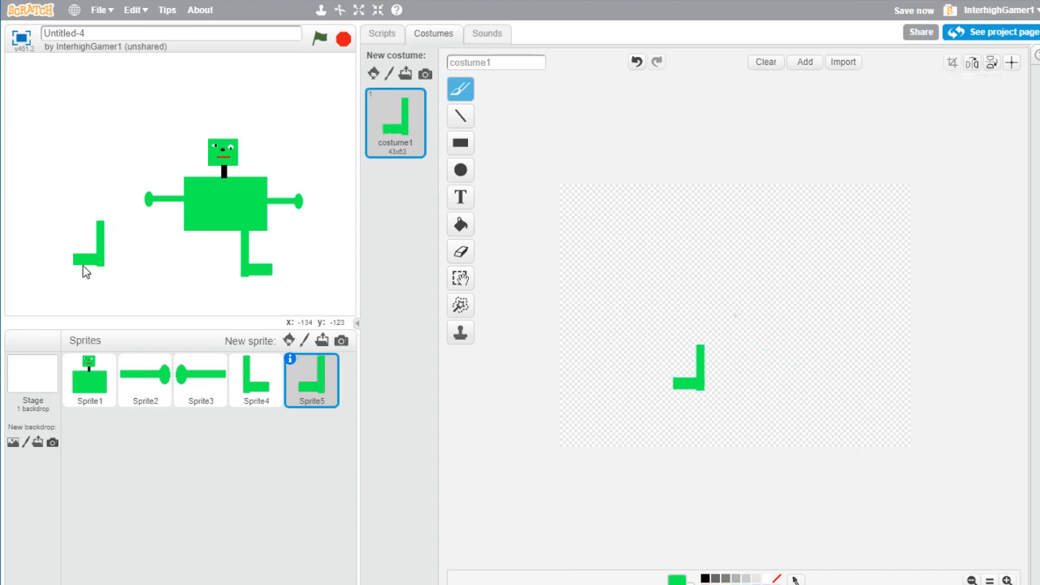
mouse_move(84, 271)
left_mouse_down()
mouse_move(164, 262)
mouse_move(202, 271)
left_mouse_up()
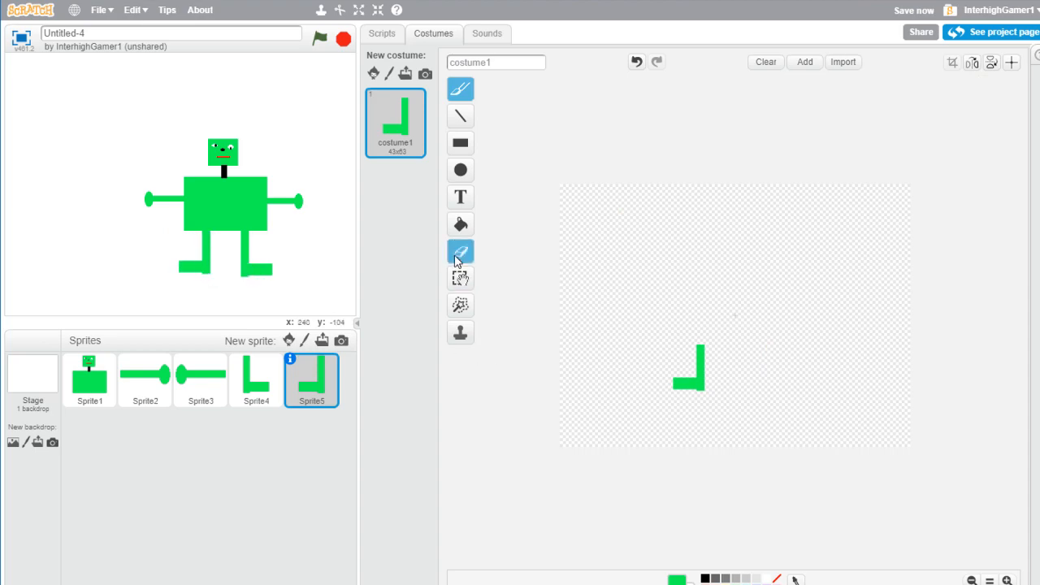
Duplicate the left leg's costume, tilt the leg clockwise in the vector copy, and shift it slightly left to meet the body
right_click(396, 150)
left_click(403, 144)
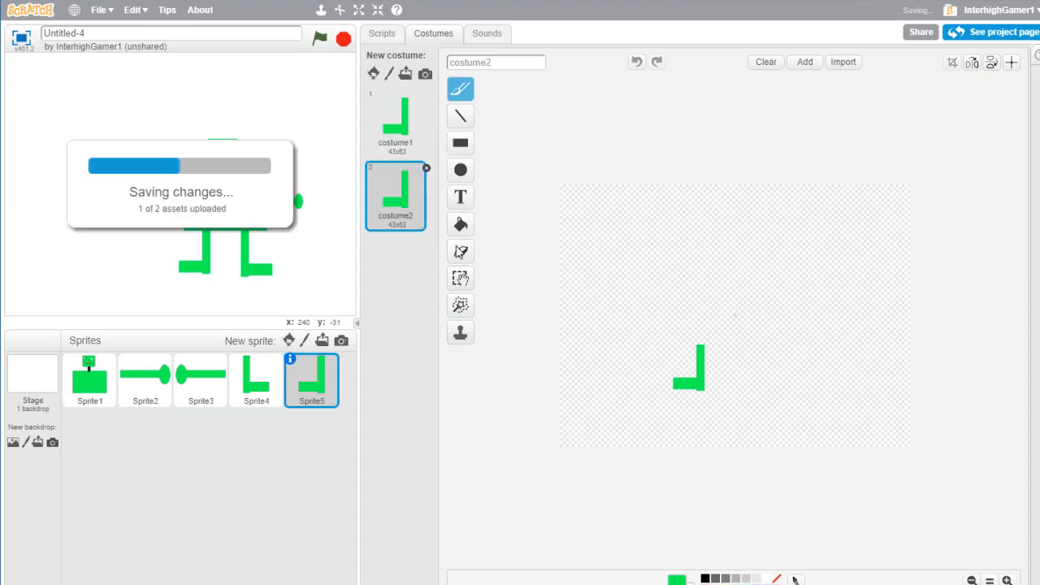
left_click(703, 382)
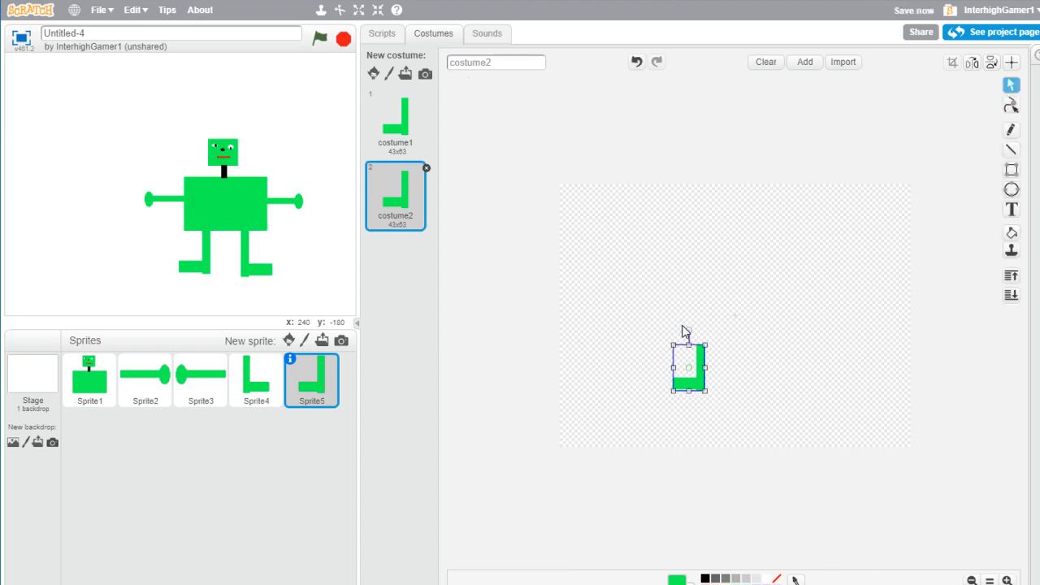
left_click_drag(688, 330, 700, 329)
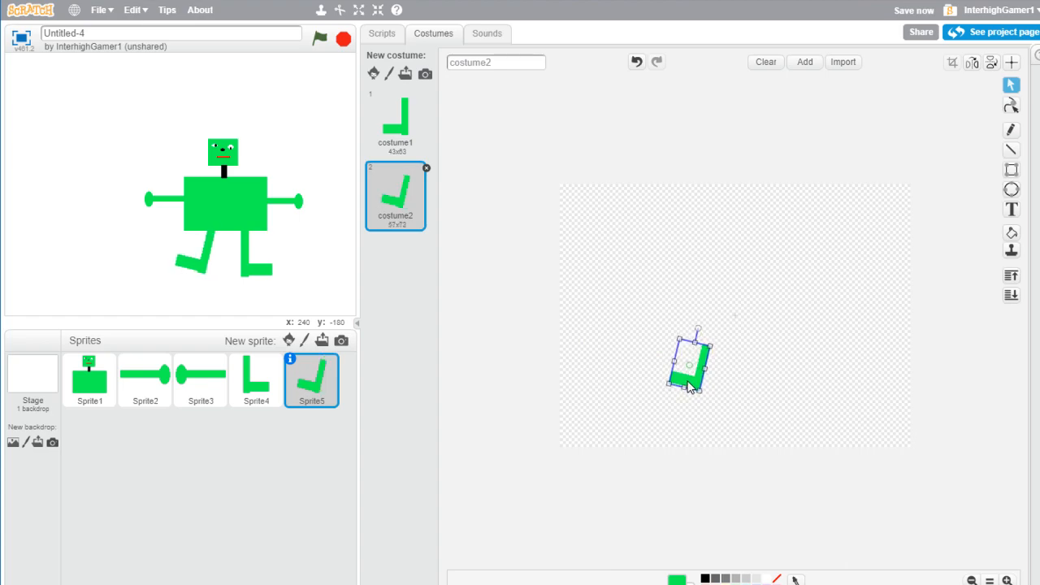
left_click_drag(701, 329, 704, 331)
left_click_drag(692, 386, 683, 385)
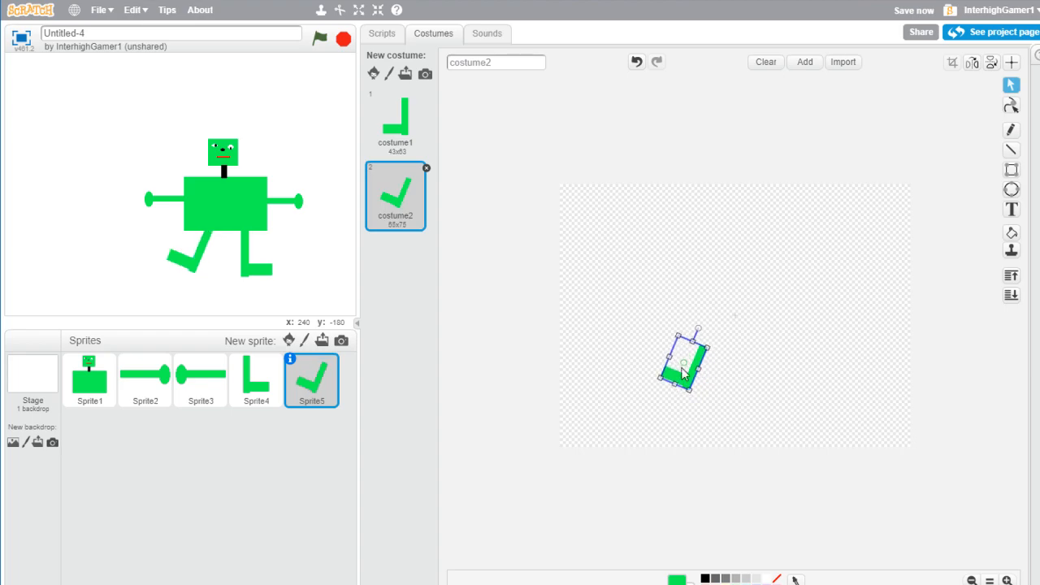
Preview the left leg's movement between its straight and tilted costumes and leave it on the tilted costume2
left_click(408, 135)
left_click(404, 205)
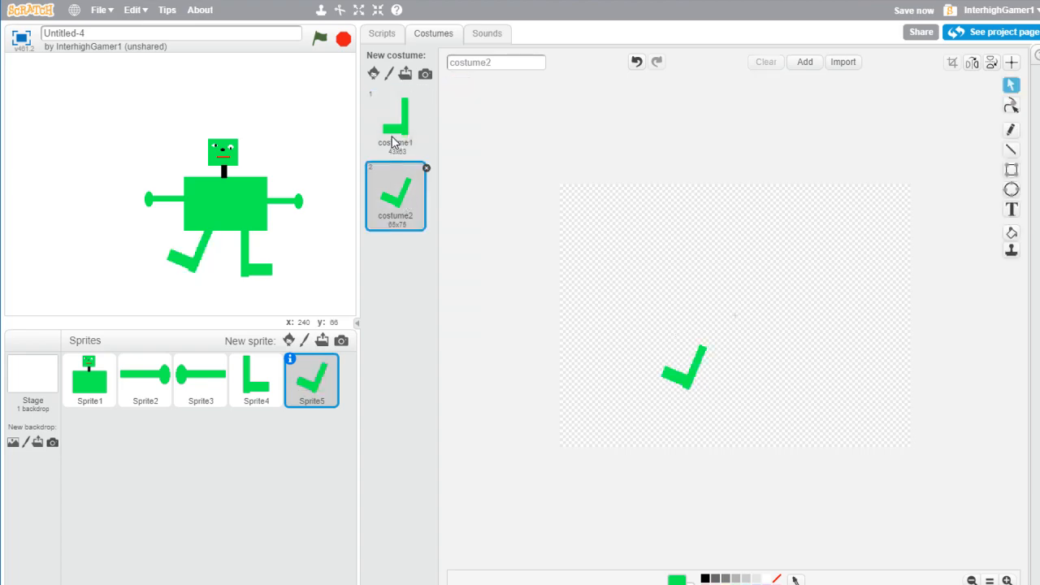
left_click(396, 144)
left_click(398, 184)
left_click(395, 126)
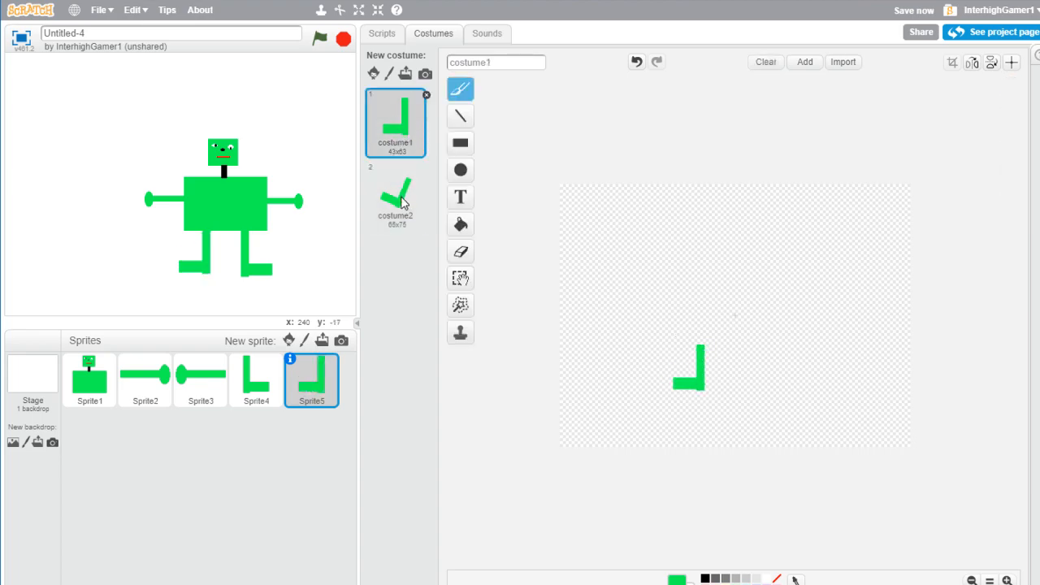
left_click(404, 203)
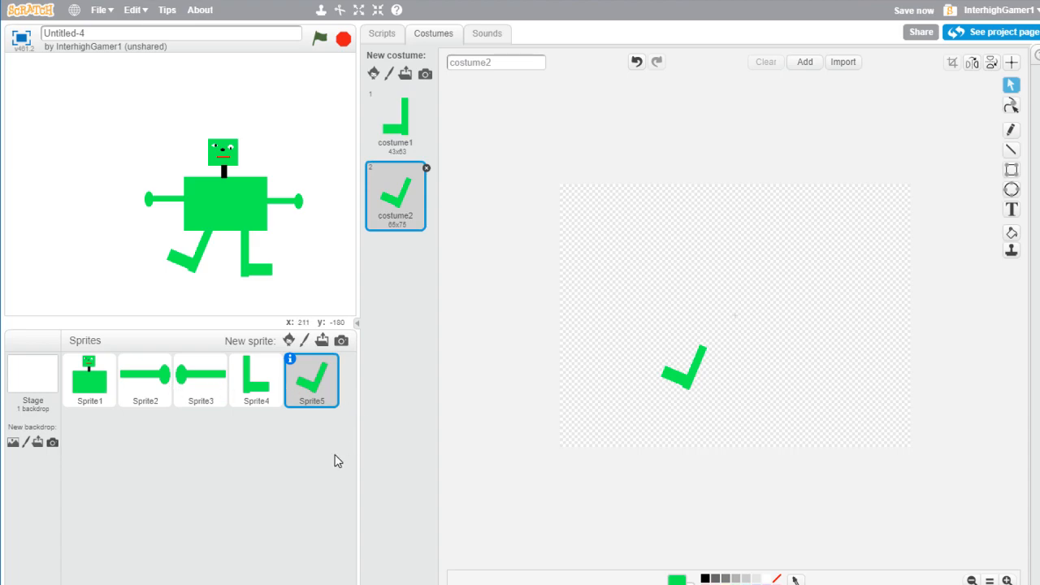
Review the costumes of the body, arm and leg sprites one after another
left_click(79, 389)
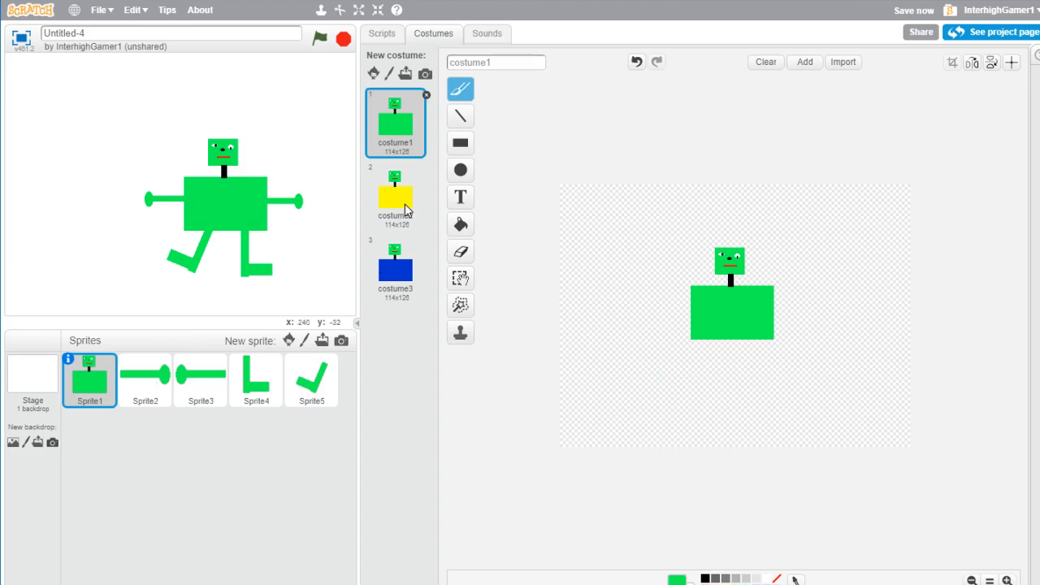
left_click(166, 380)
left_click(212, 387)
left_click(258, 385)
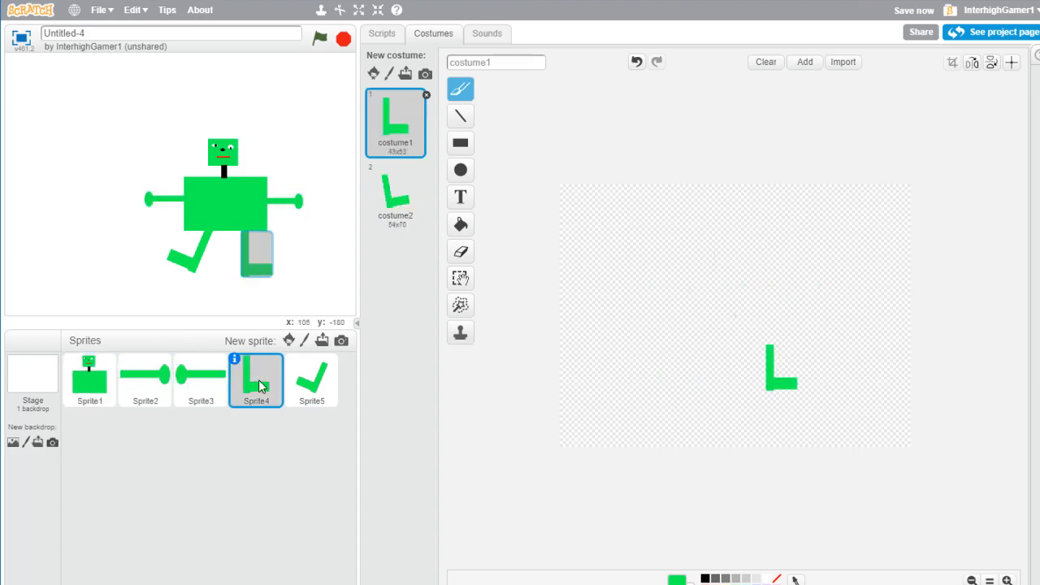
left_click(304, 375)
left_click(138, 390)
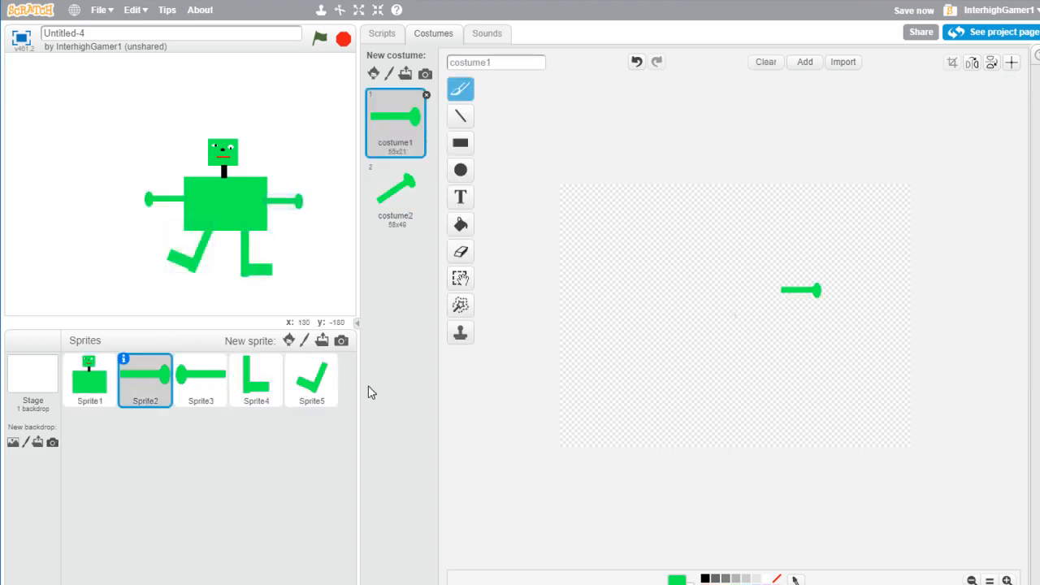
Rename the project "Robot 1000" and save it
left_click(88, 32)
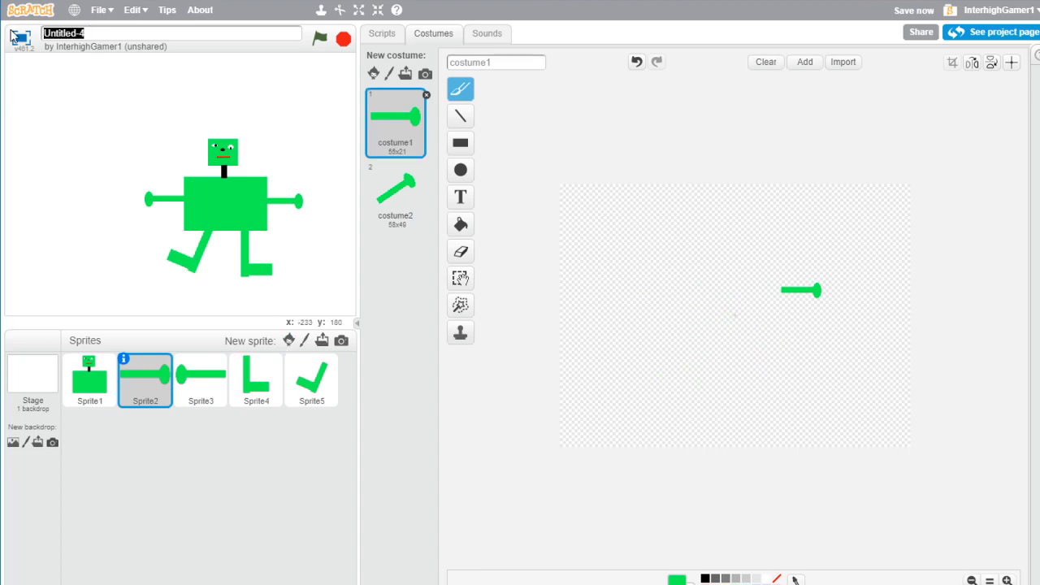
type("Robot")
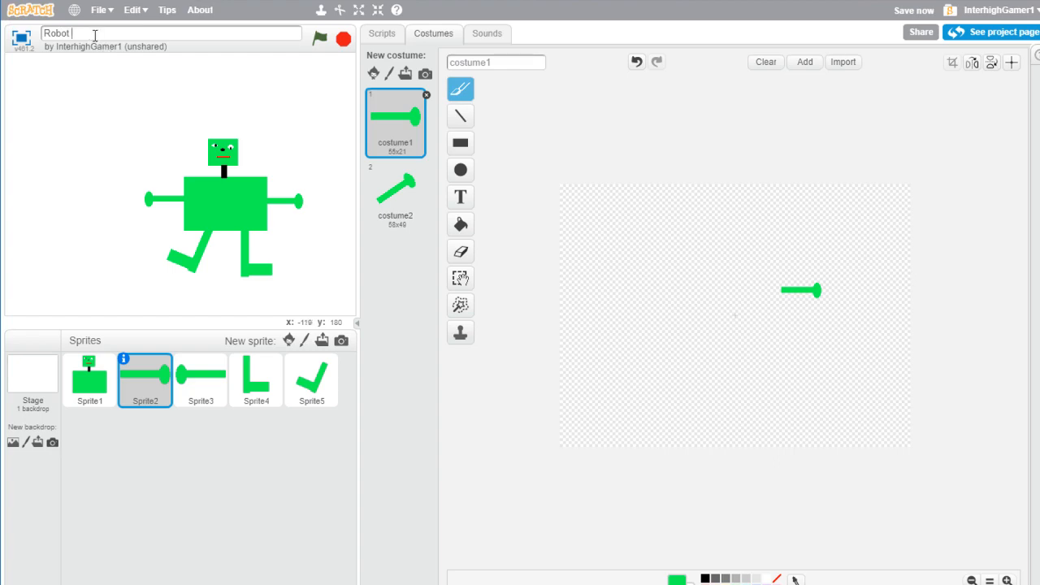
type(" 1000")
left_click(100, 10)
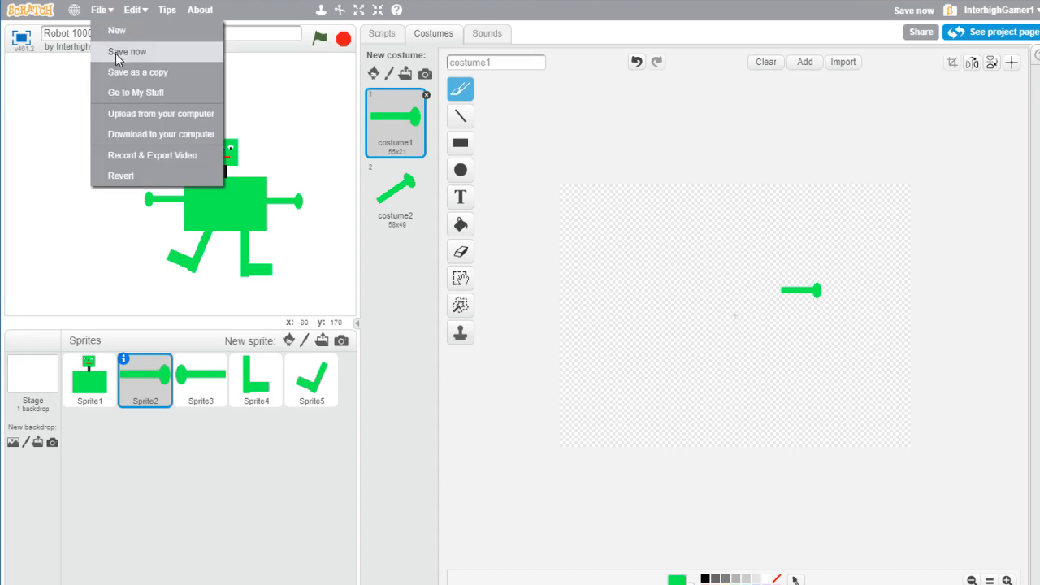
left_click(115, 53)
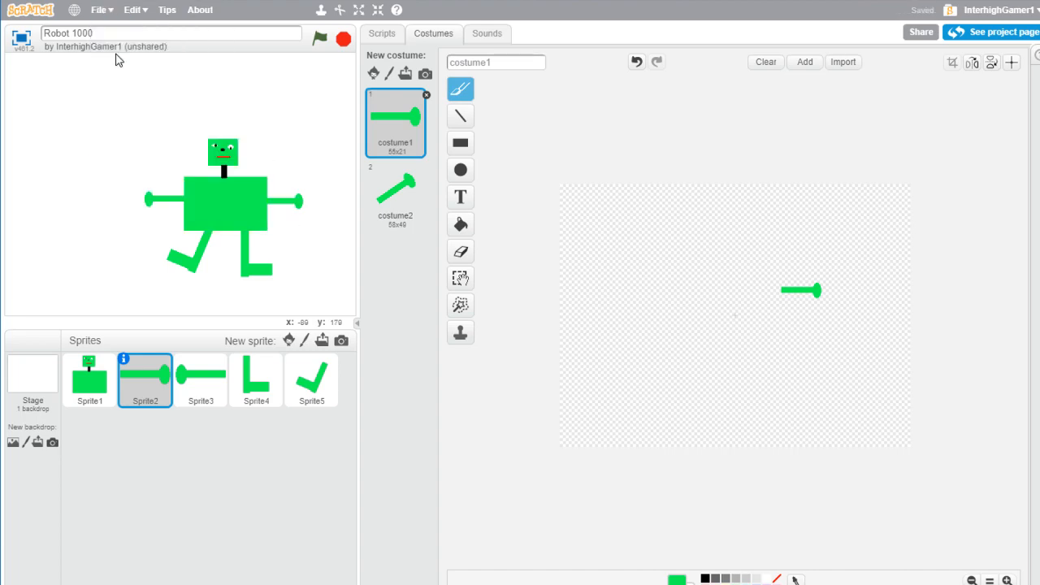
Share the project publicly and run it on its project page
left_click(920, 34)
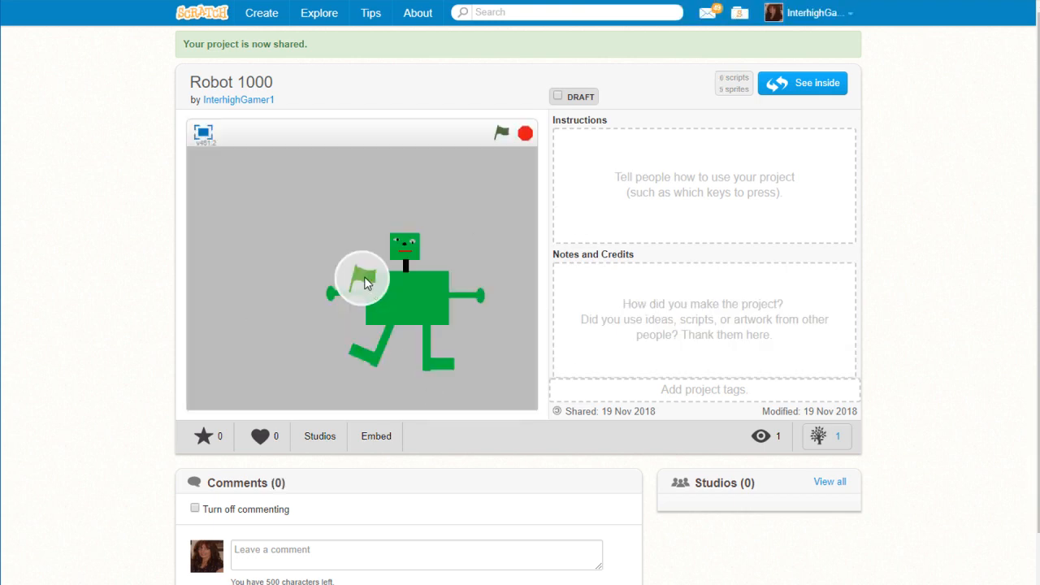
left_click(364, 282)
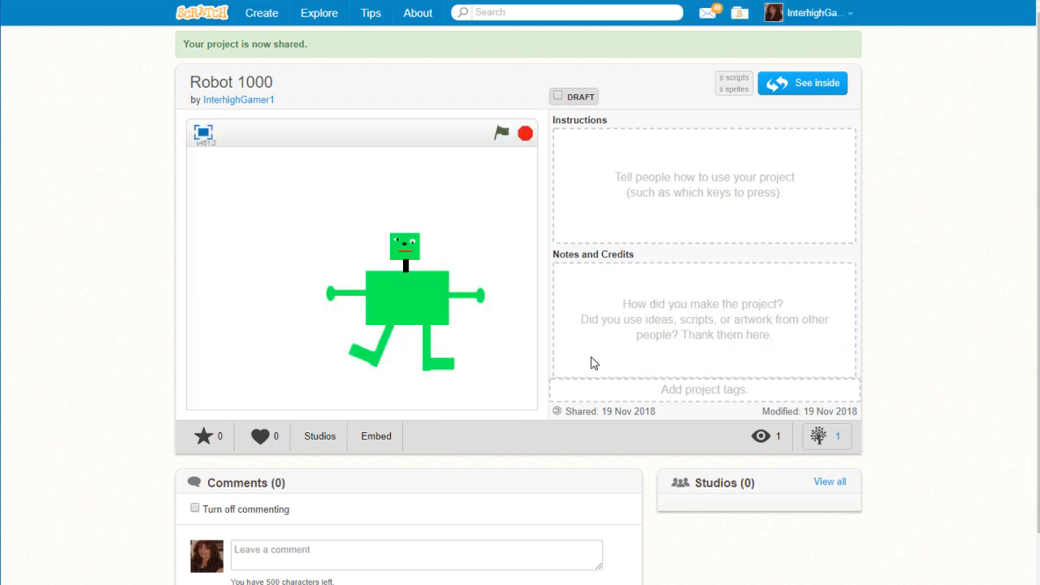
Reopen the shared project in the editor and copy its web address
left_click(801, 85)
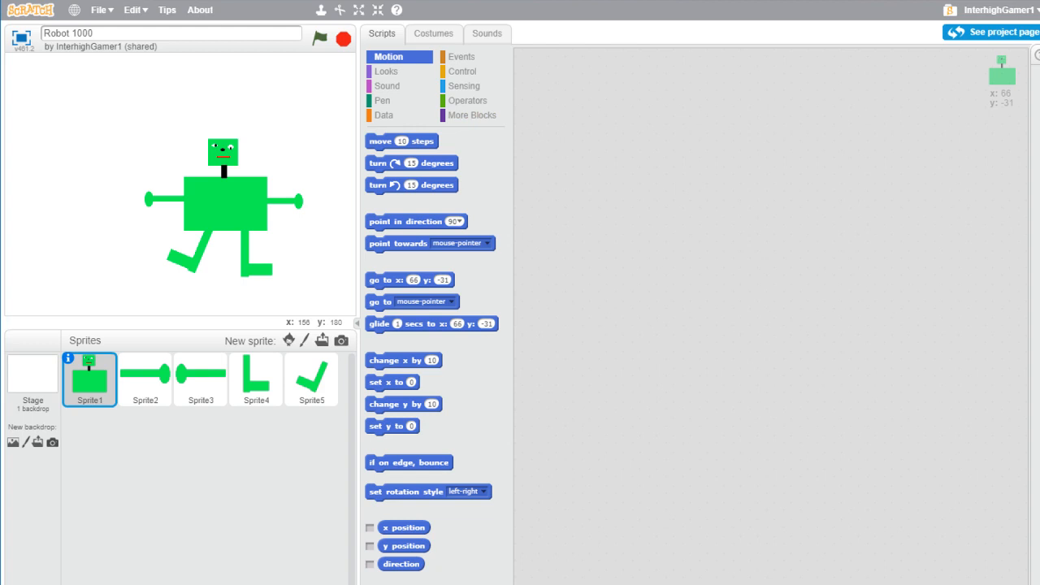
right_click(161, 0)
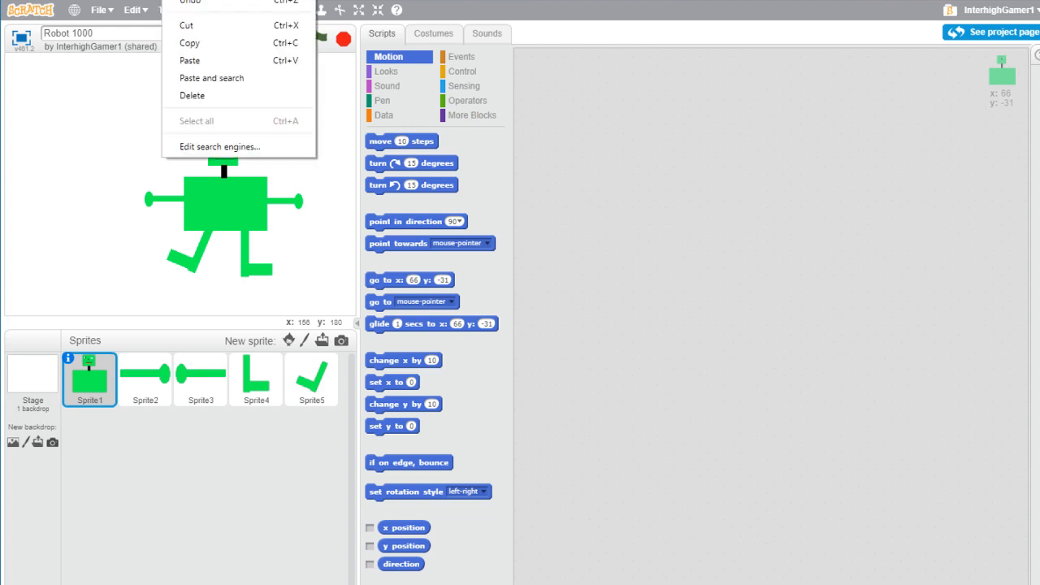
left_click(187, 42)
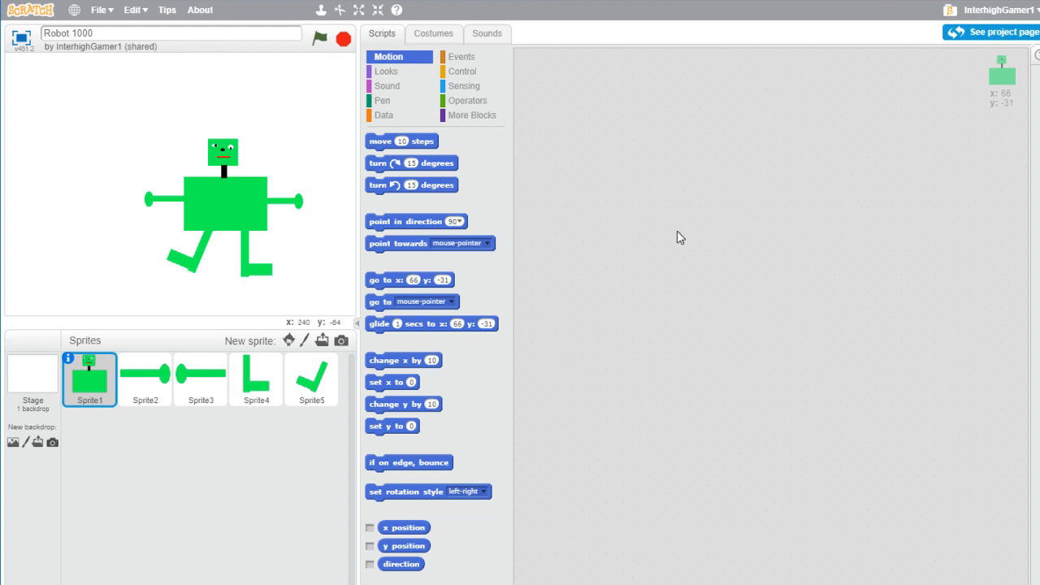